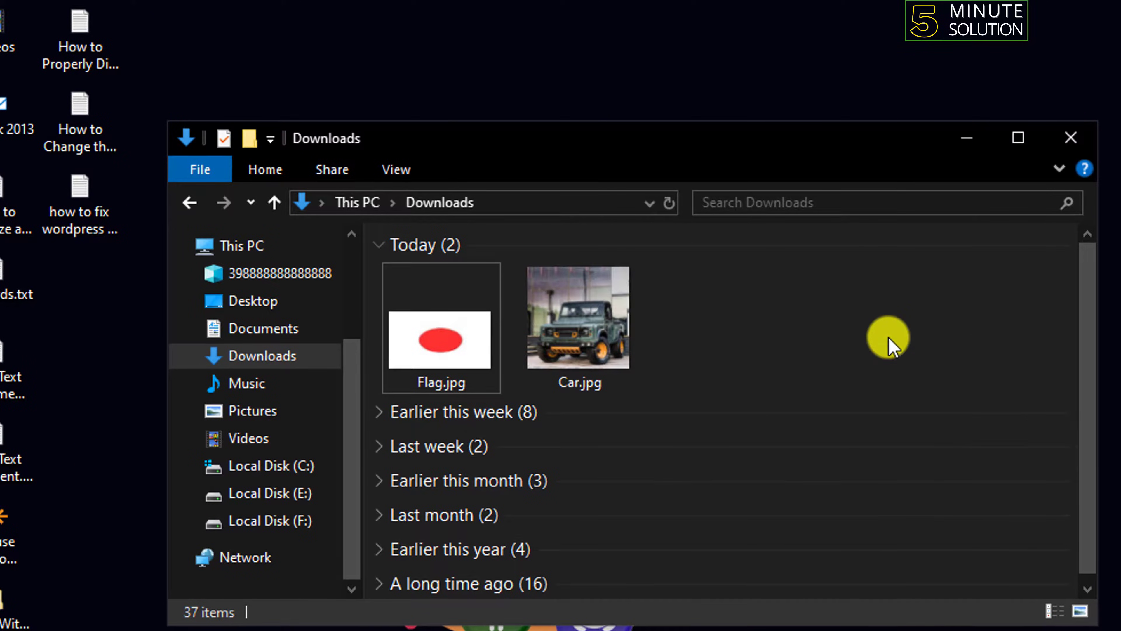
# Check Car.jpg's resolution in the Details tab of its file Properties.
pyautogui.moveTo(873, 333); pyautogui.dragTo(427, 349)
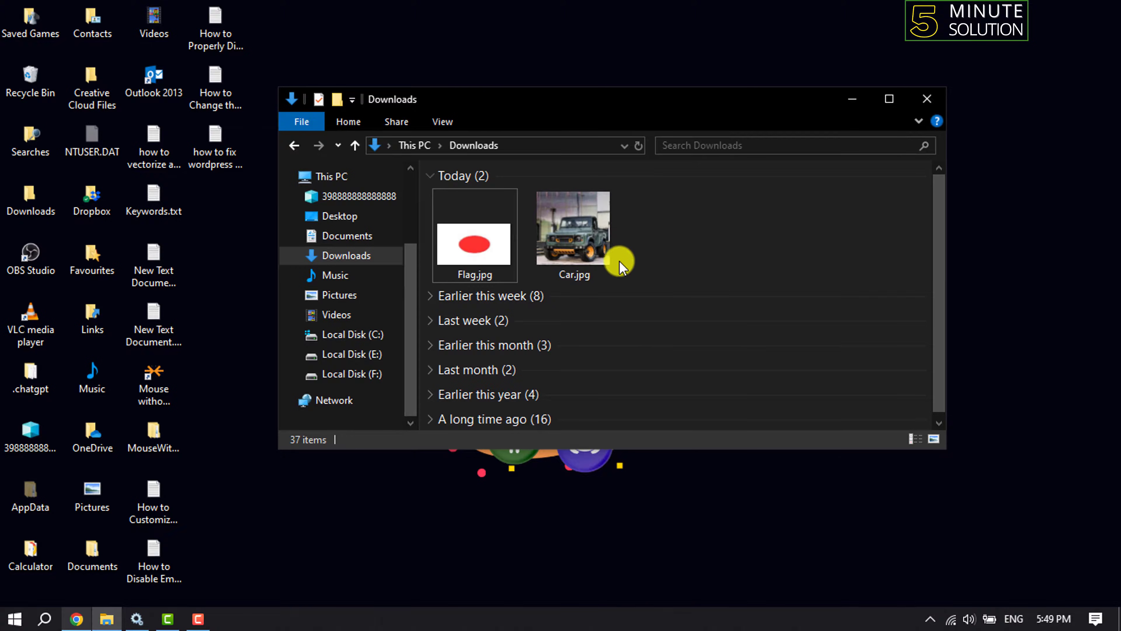
pyautogui.click(574, 239)
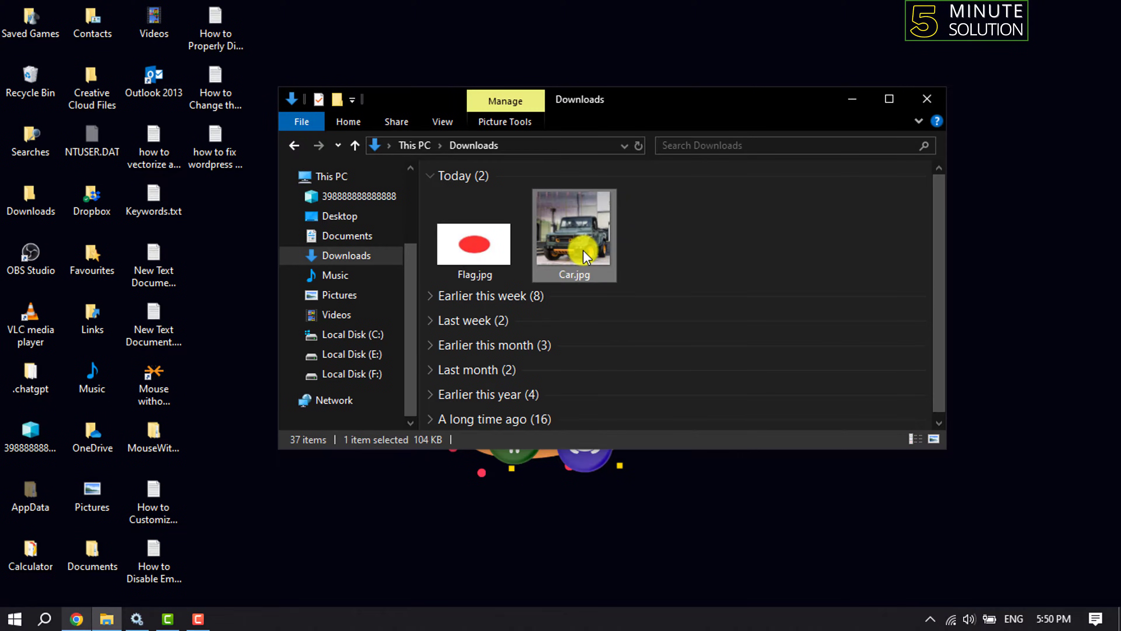
pyautogui.rightClick(582, 250)
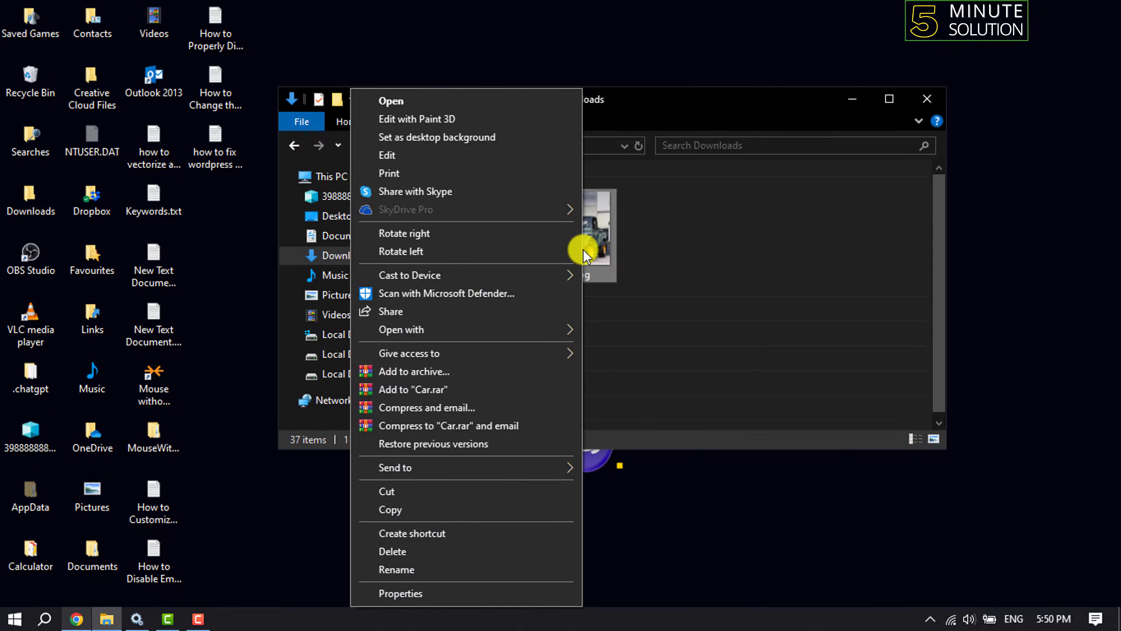
pyautogui.click(434, 593)
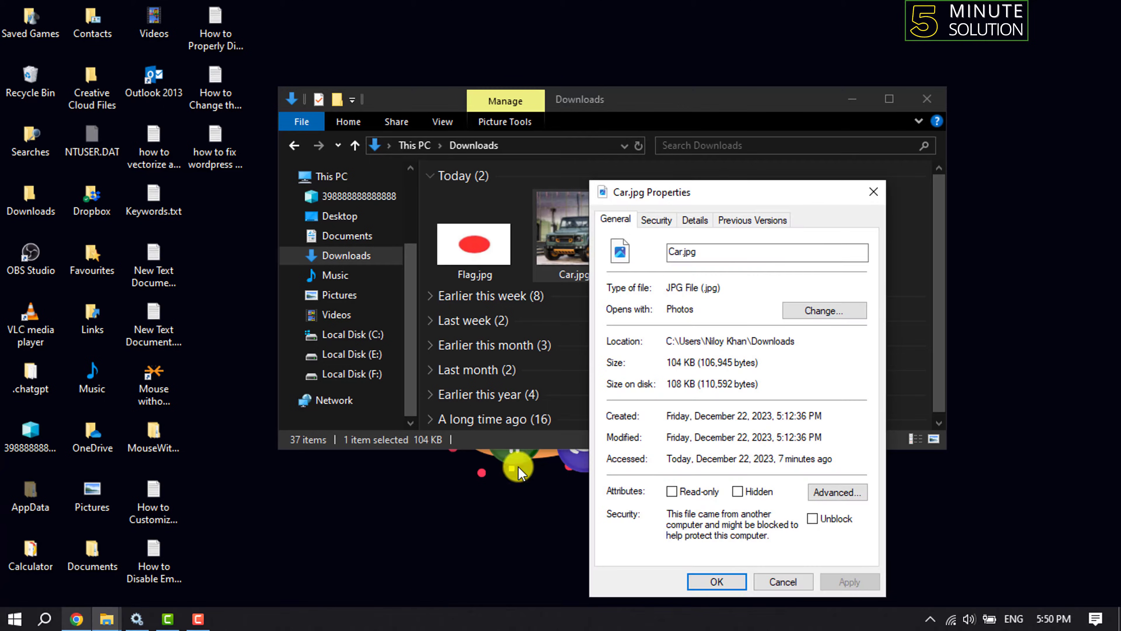
pyautogui.click(697, 220)
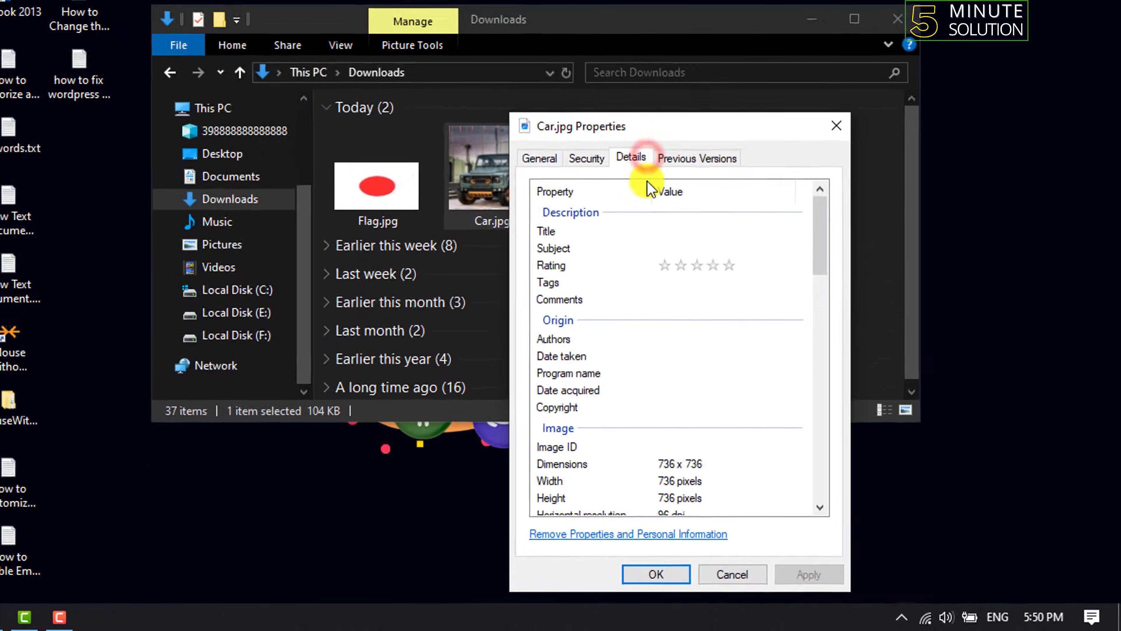
pyautogui.scroll(-3, 651, 190)
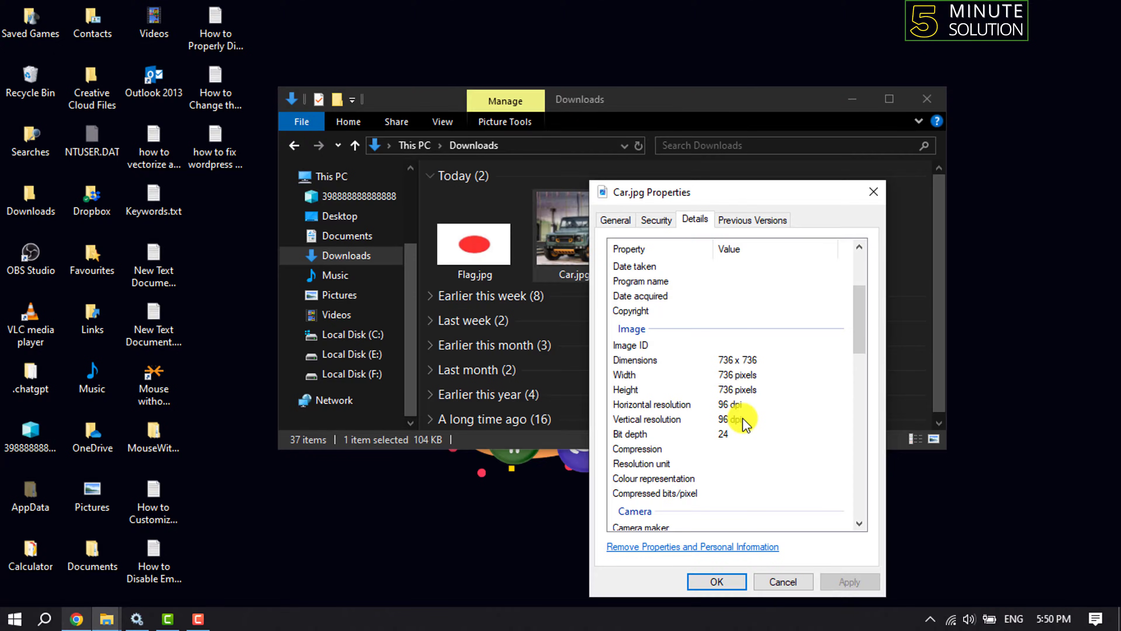
pyautogui.press('Escape')
# Check Flag.jpg's resolution in the Details tab of its file Properties.
pyautogui.click(477, 262)
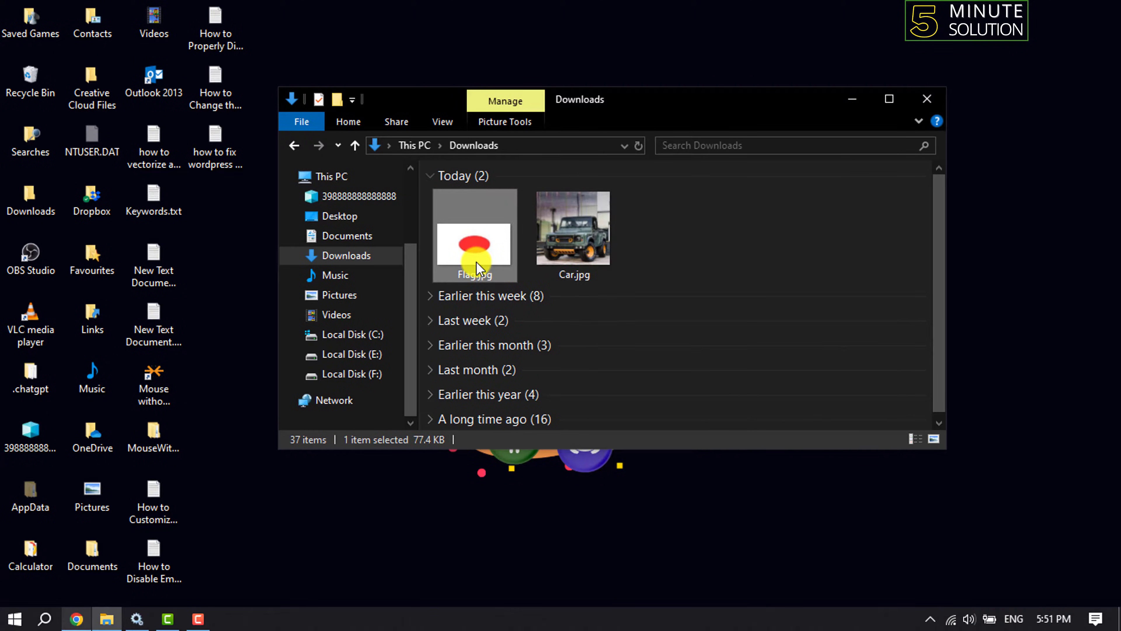
pyautogui.keyDown('ctrl'); pyautogui.click(476, 247); pyautogui.keyUp('ctrl')
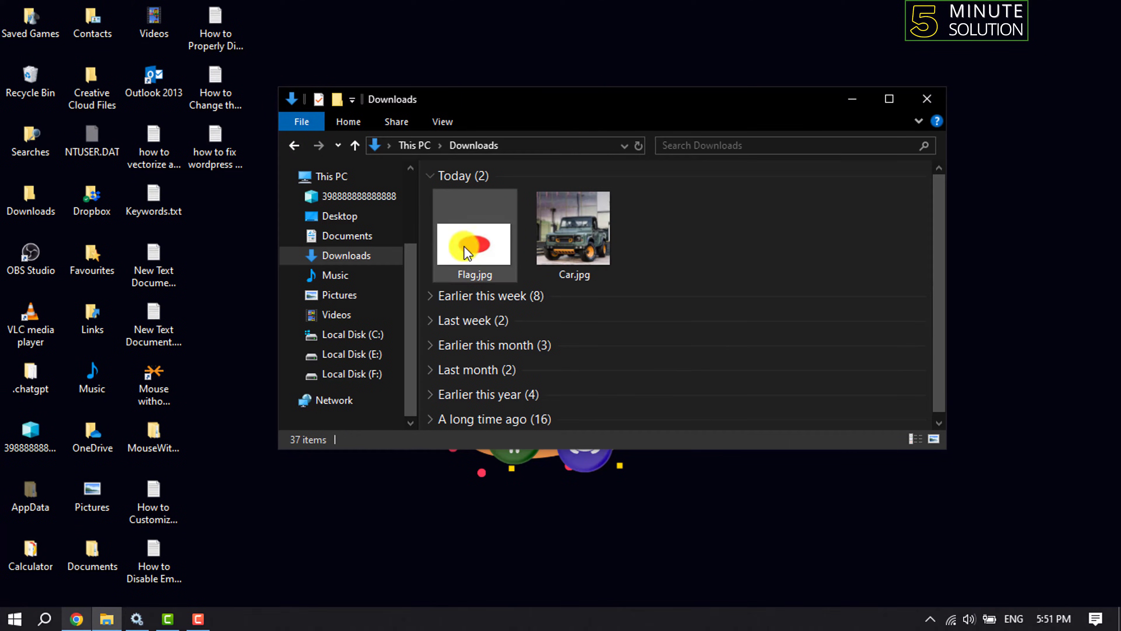
pyautogui.rightClick(468, 249)
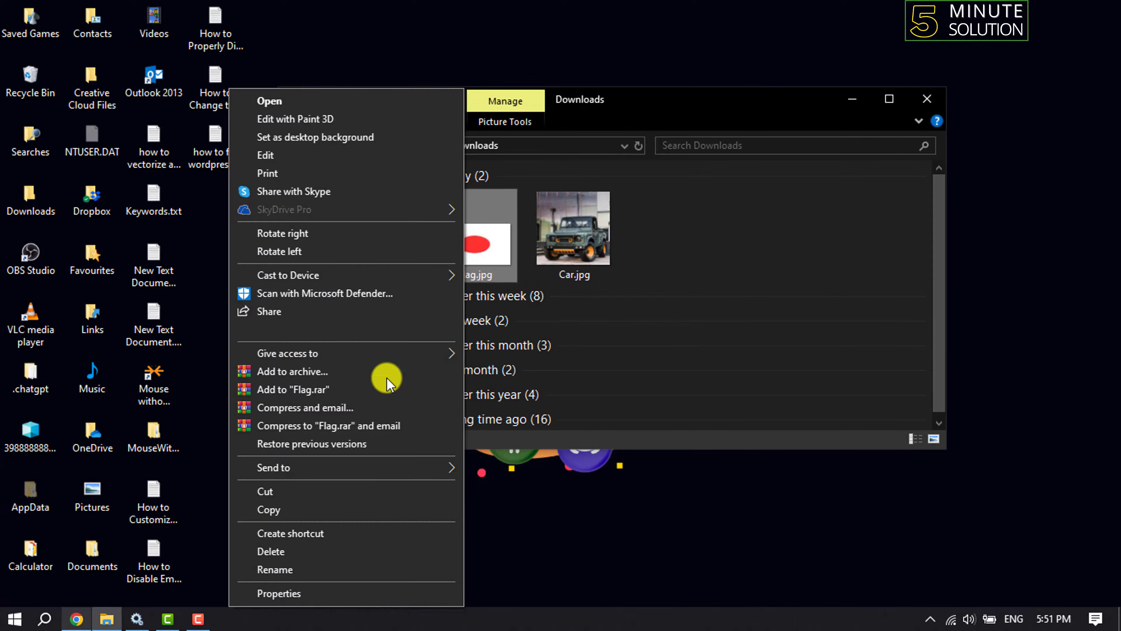
pyautogui.click(304, 594)
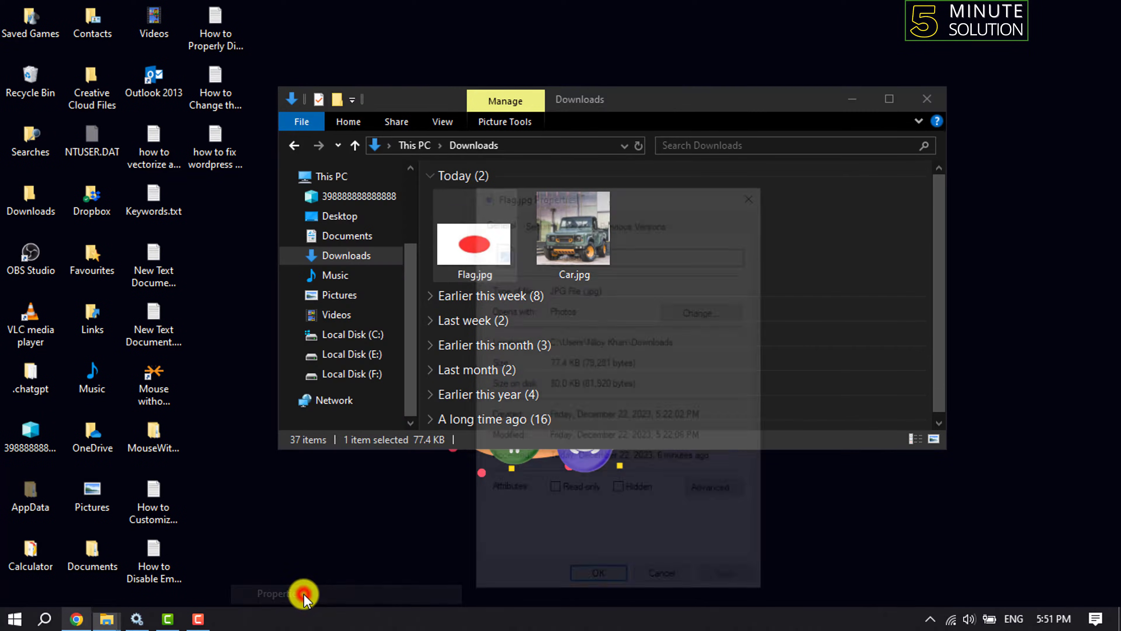
pyautogui.click(575, 221)
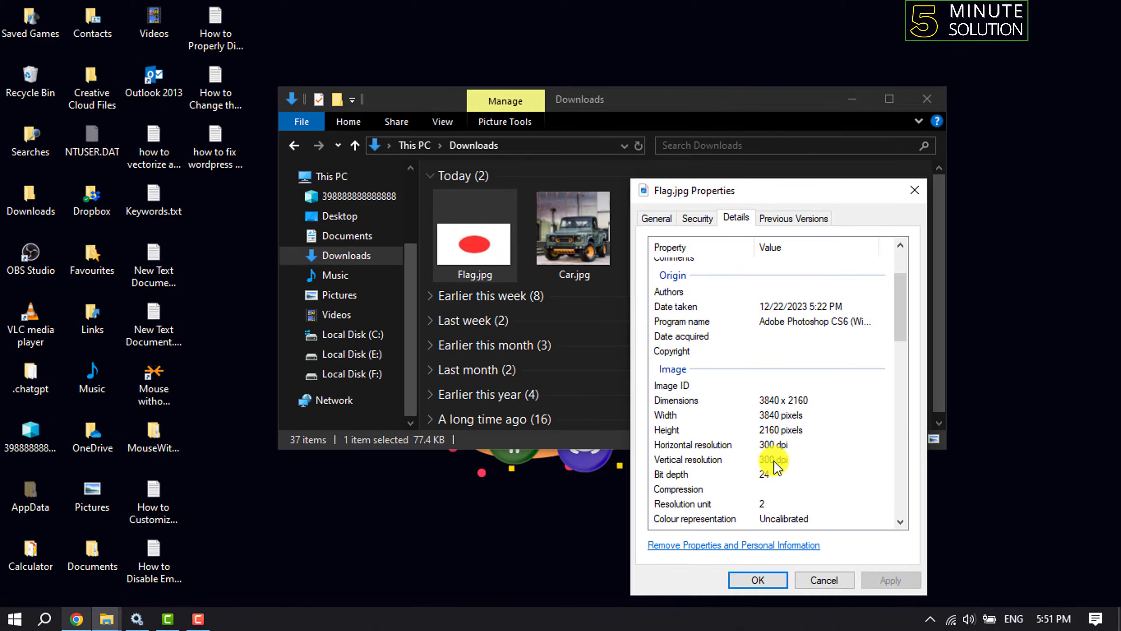
pyautogui.press('Escape')
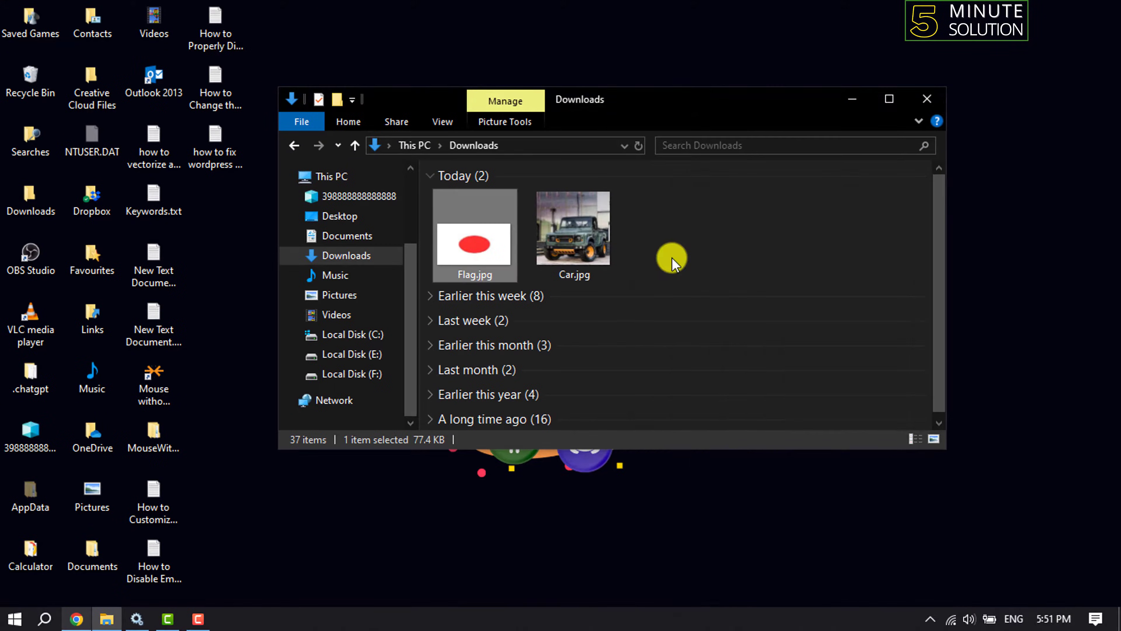
# Open Flag.jpg in Paint, minimize it, and bring up Car.jpg's context menu.
pyautogui.moveTo(680, 260); pyautogui.dragTo(578, 195)
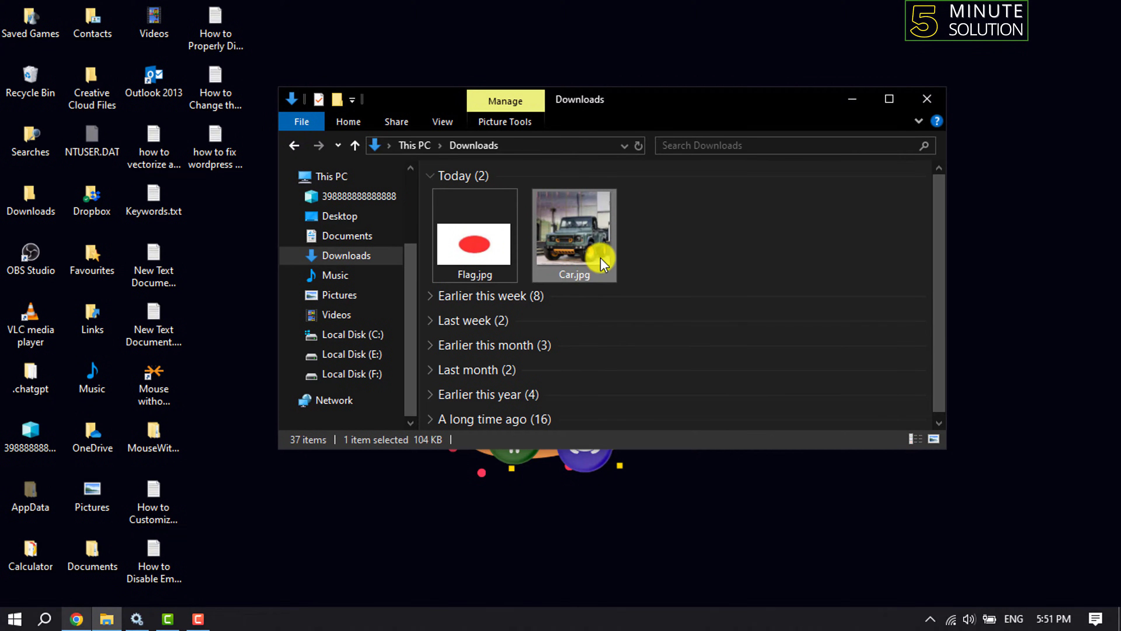
pyautogui.click(738, 233)
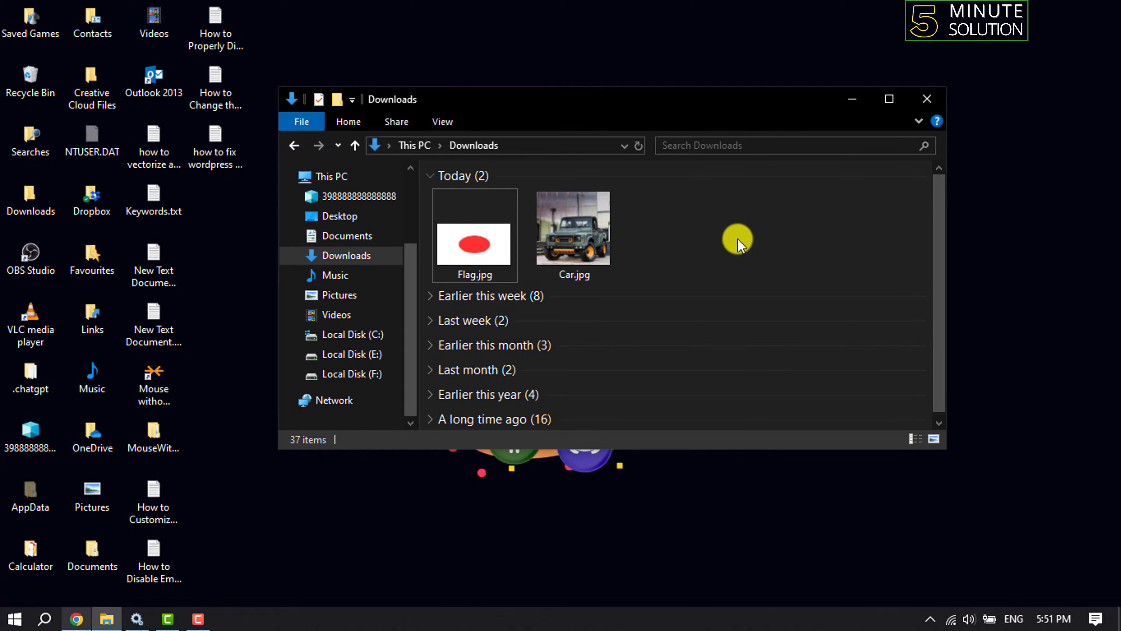
pyautogui.click(489, 255)
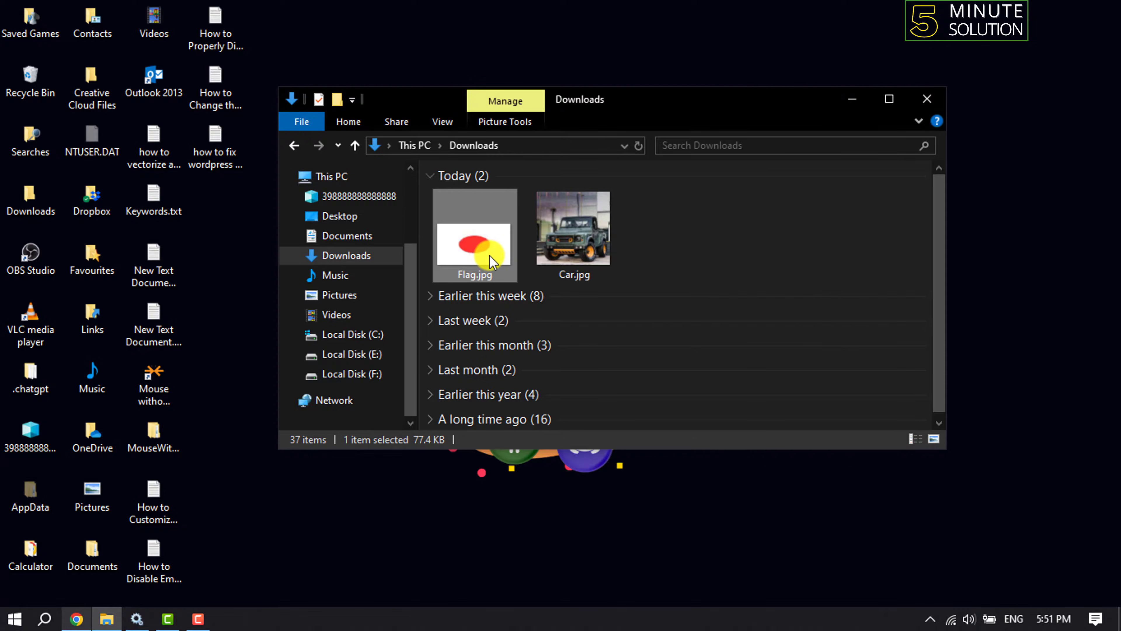
pyautogui.rightClick(489, 255)
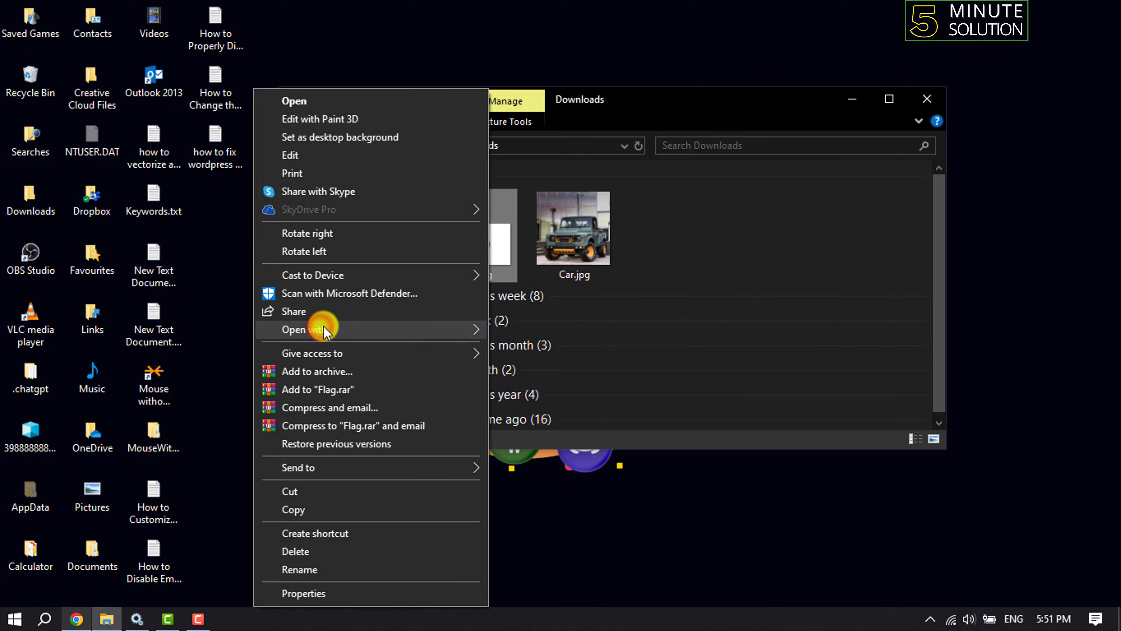
pyautogui.moveTo(425, 328)
pyautogui.click(520, 344)
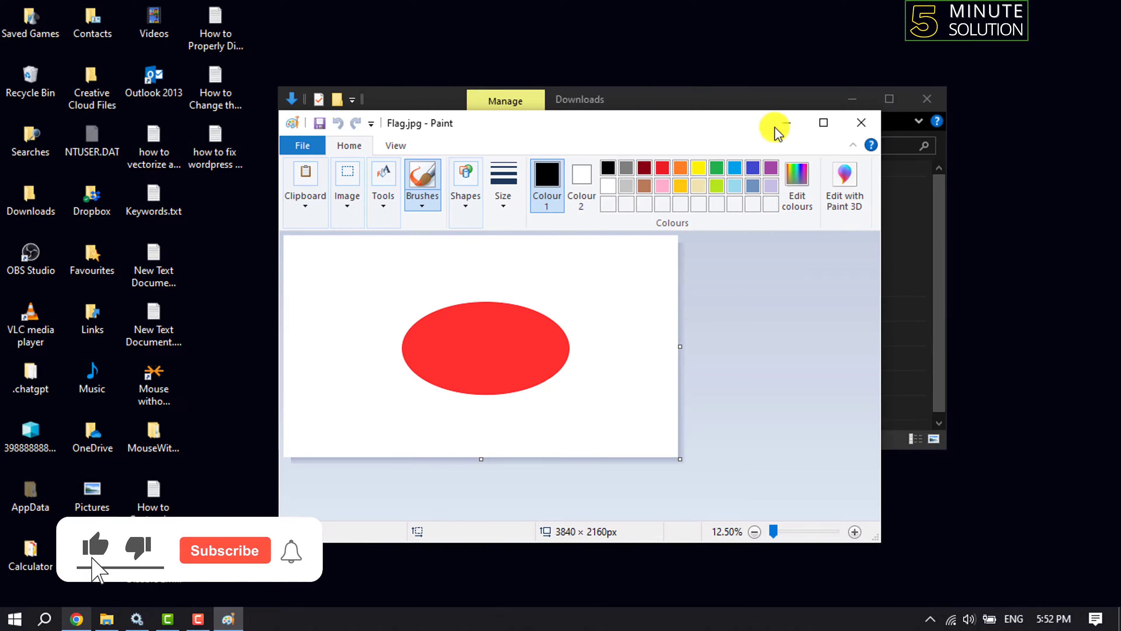
pyautogui.click(787, 125)
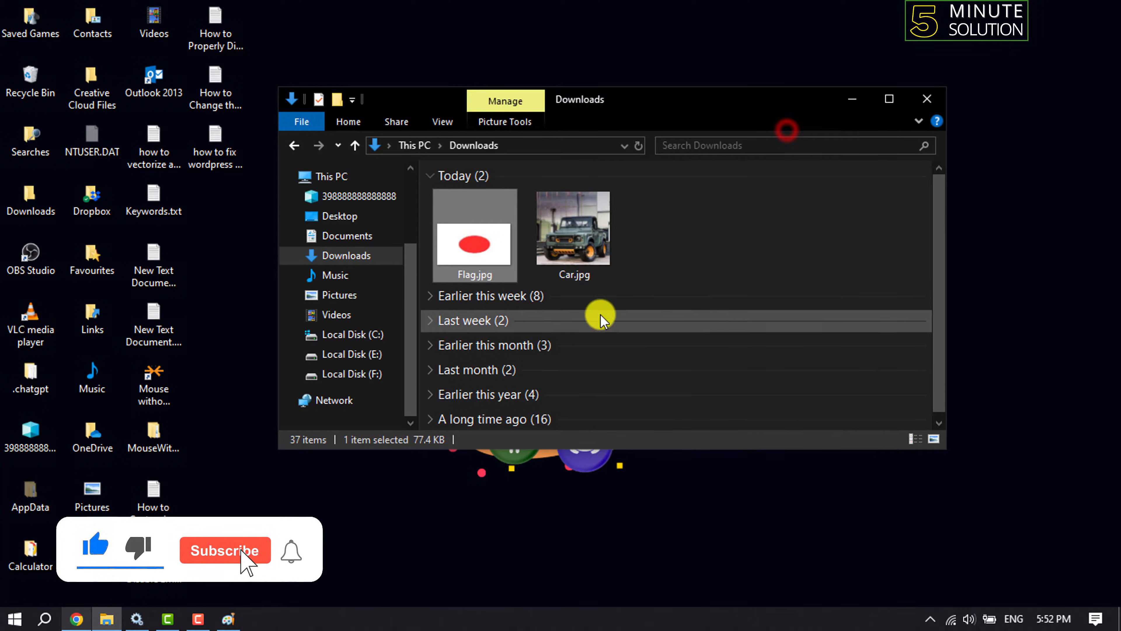
pyautogui.click(584, 229)
pyautogui.rightClick(584, 229)
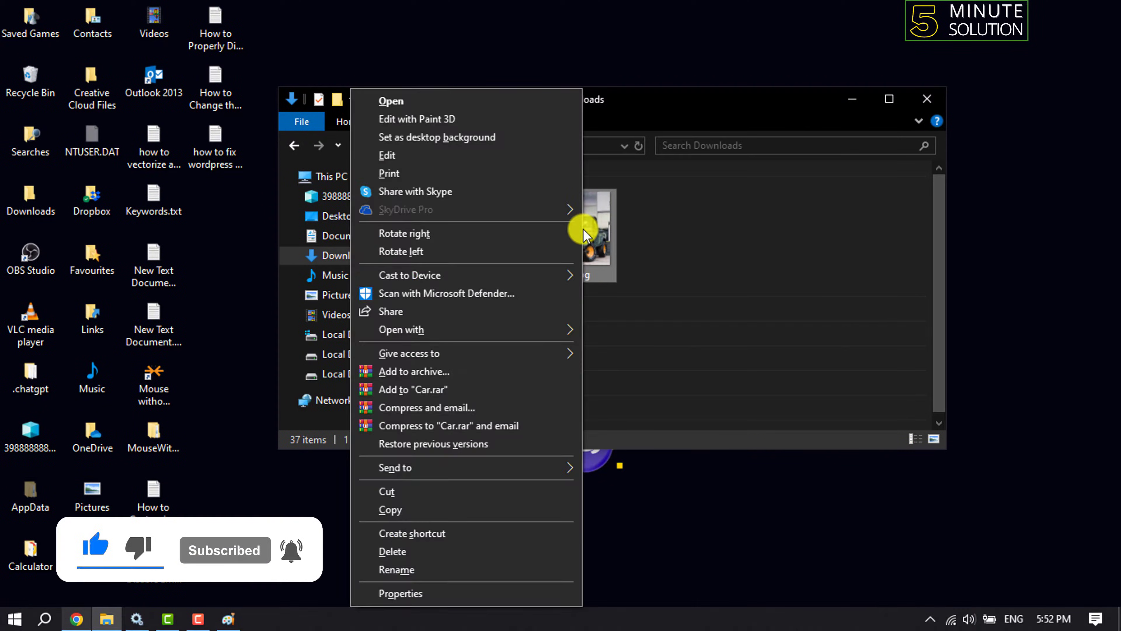
# Open Car.jpg in Paint and move its window to the right side of the screen.
pyautogui.moveTo(423, 337)
pyautogui.click(645, 334)
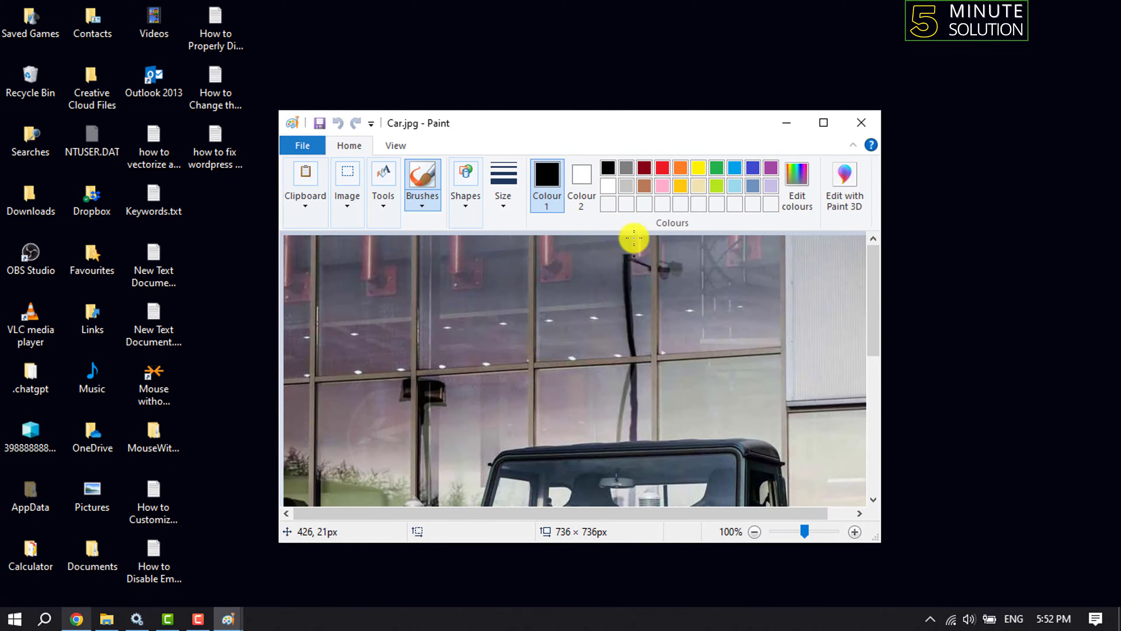
pyautogui.moveTo(561, 129); pyautogui.dragTo(830, 119)
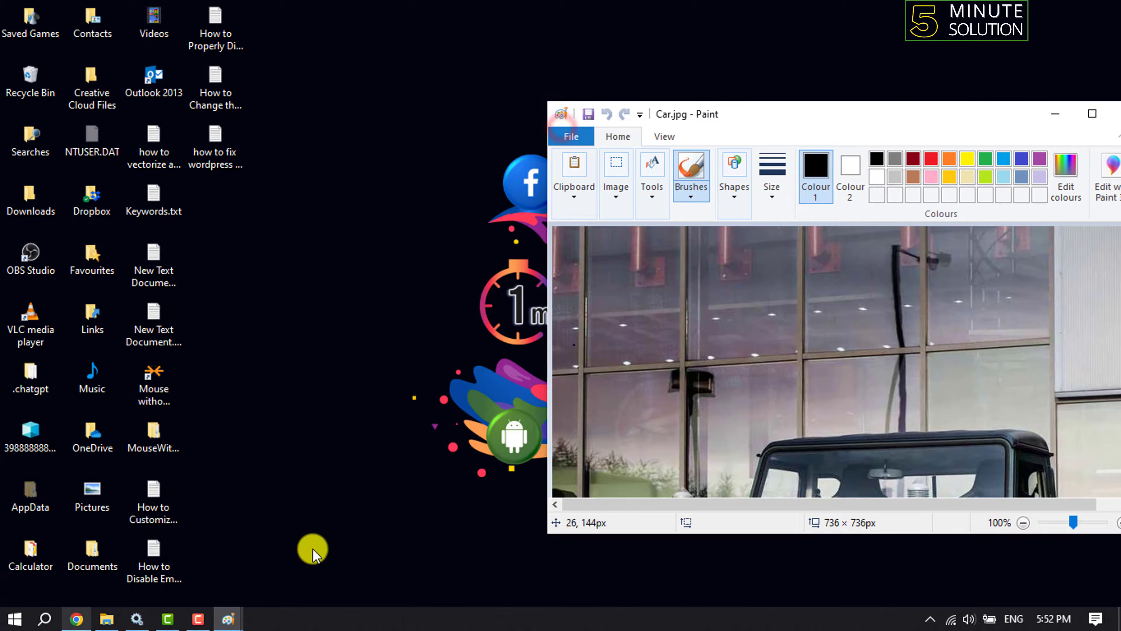
# Place the Flag.jpg Paint window at the left edge with Car.jpg beside it.
pyautogui.moveTo(228, 621)
pyautogui.click(141, 546)
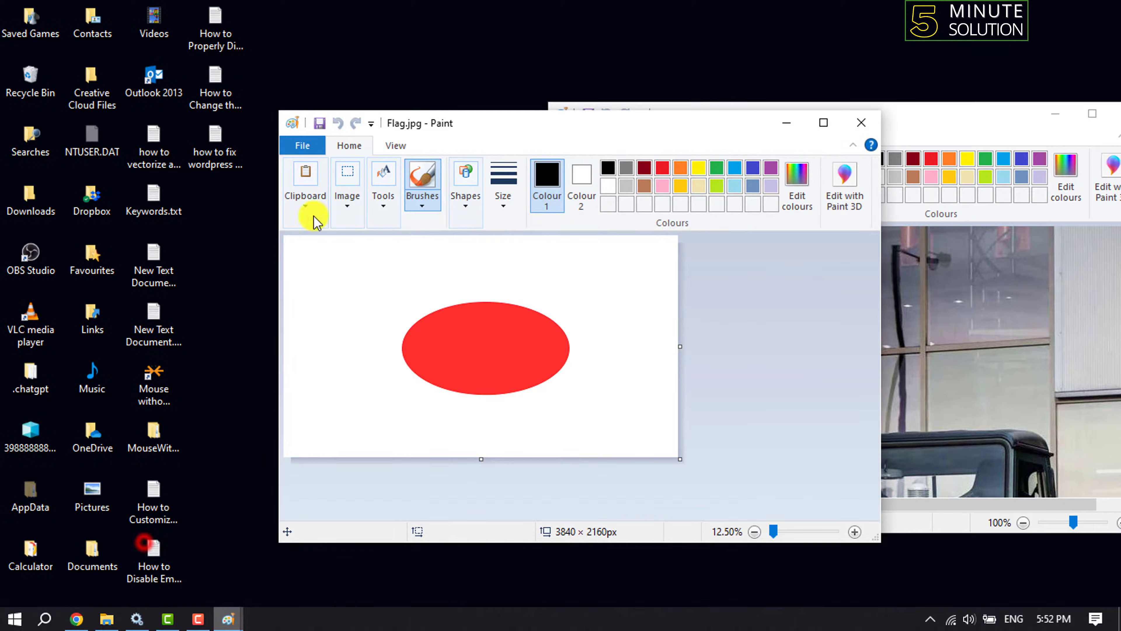
pyautogui.moveTo(454, 130)
pyautogui.mouseDown()
pyautogui.moveTo(348, 131)
pyautogui.moveTo(213, 101)
pyautogui.mouseUp()
pyautogui.click(746, 121)
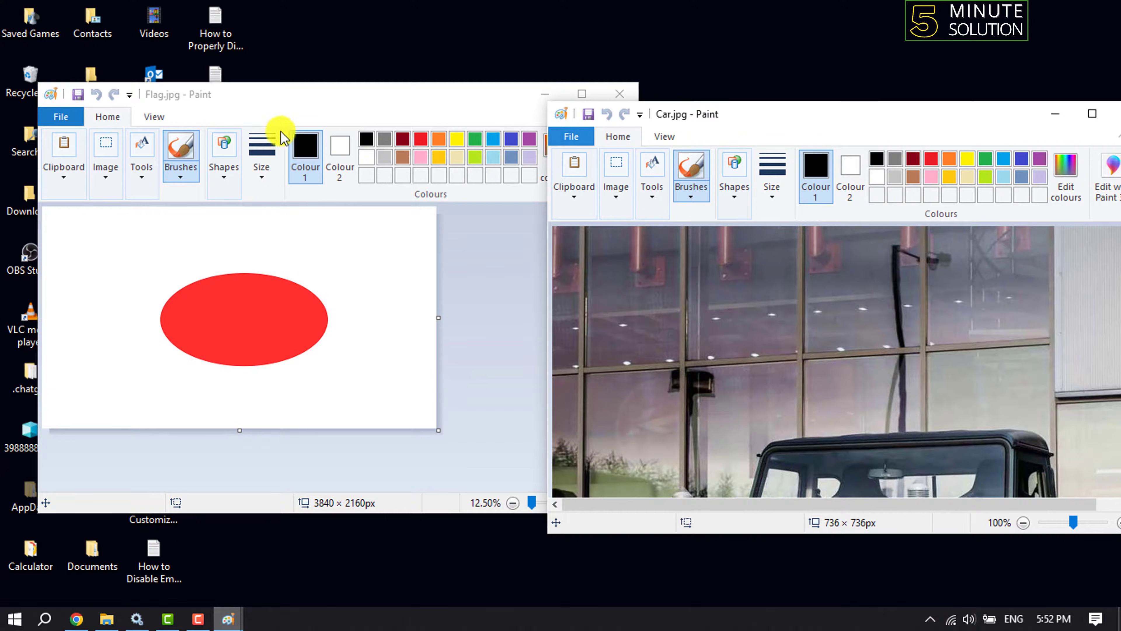
pyautogui.click(323, 105)
pyautogui.moveTo(322, 106); pyautogui.dragTo(295, 100)
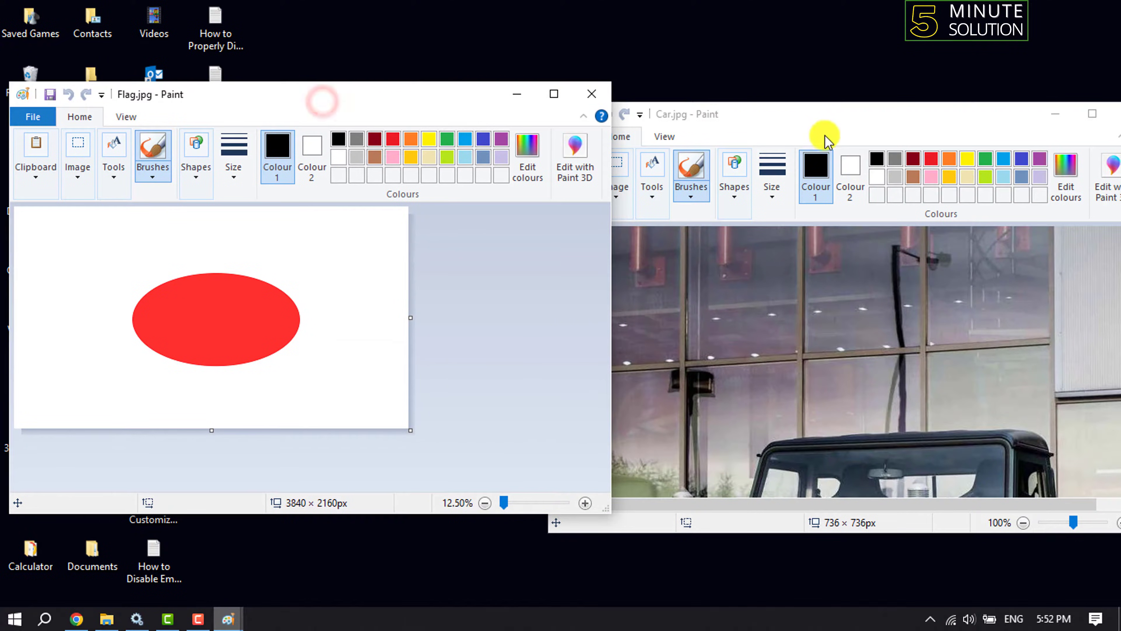
pyautogui.moveTo(803, 111)
pyautogui.mouseDown()
pyautogui.moveTo(638, 208)
pyautogui.moveTo(702, 106)
pyautogui.mouseUp()
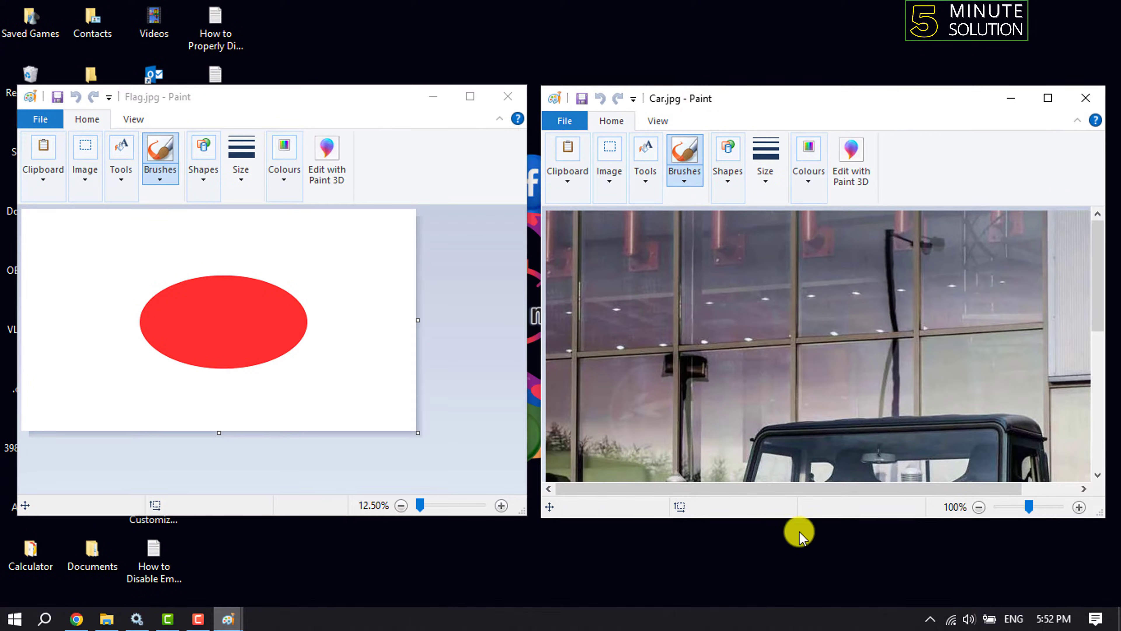
pyautogui.scroll(-2, 779, 365)
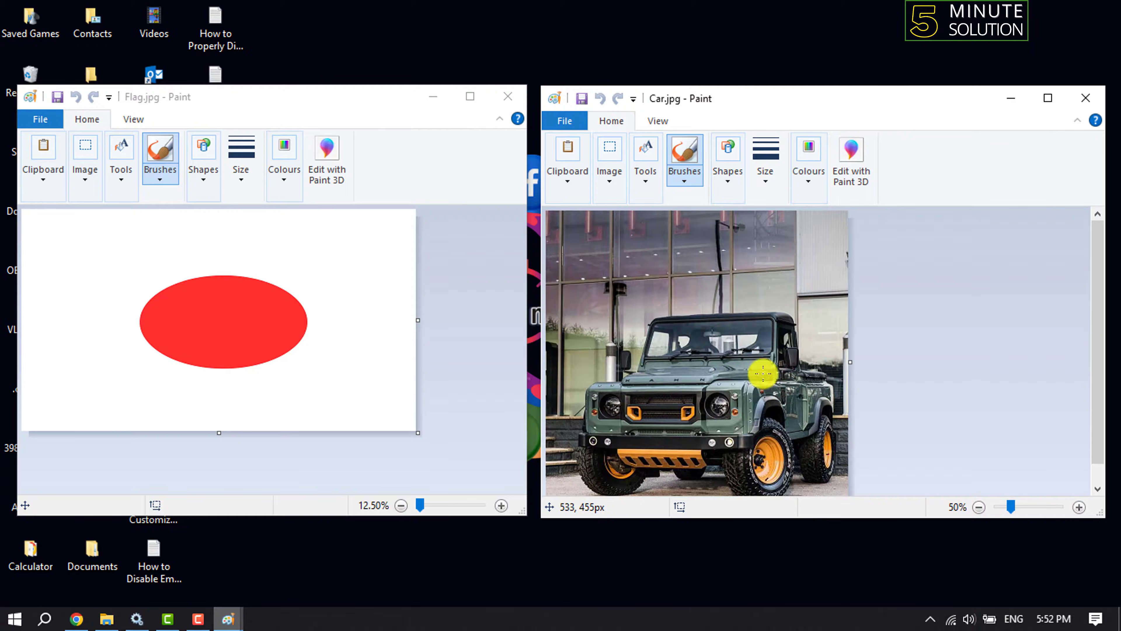
# Open Image Properties for both Car.jpg and Flag.jpg and arrange them side by side.
pyautogui.click(563, 125)
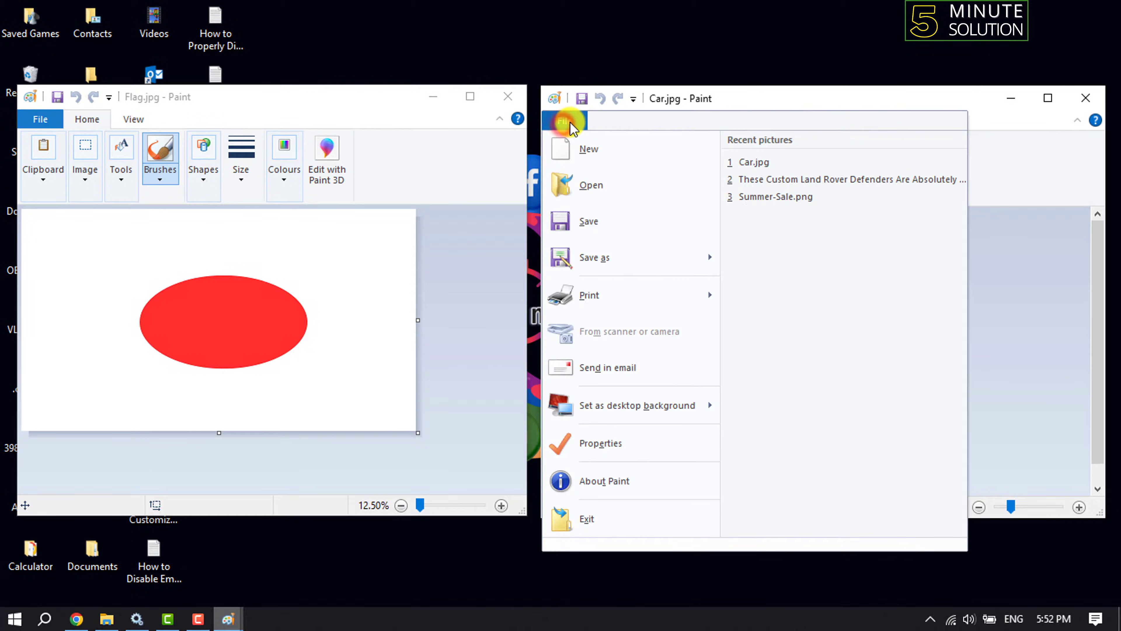
pyautogui.click(634, 453)
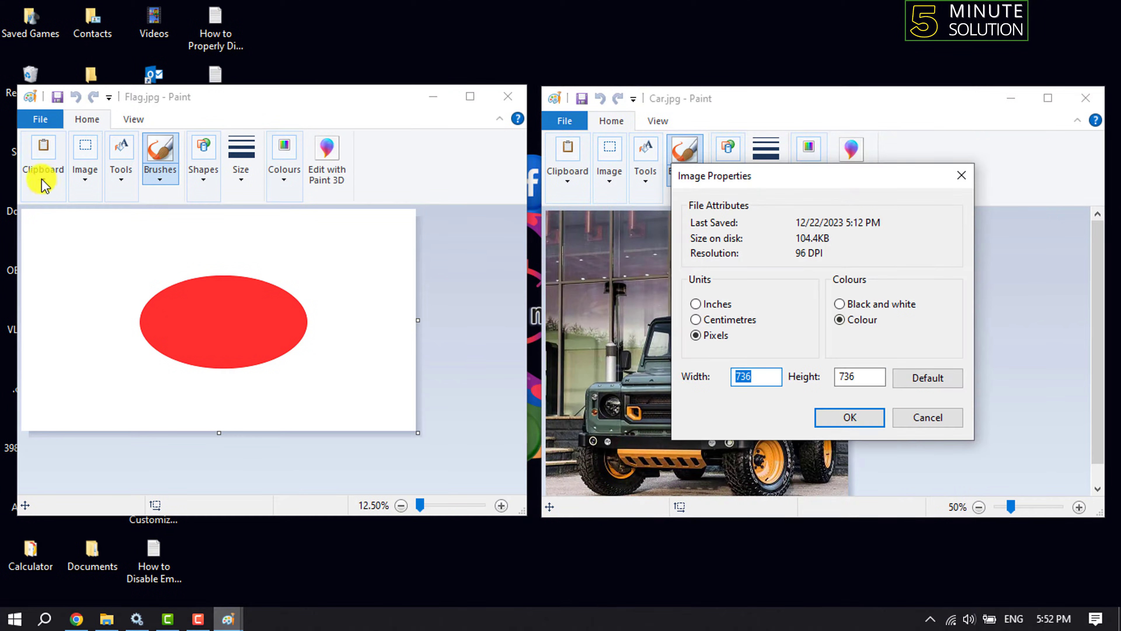
pyautogui.click(34, 119)
pyautogui.click(47, 120)
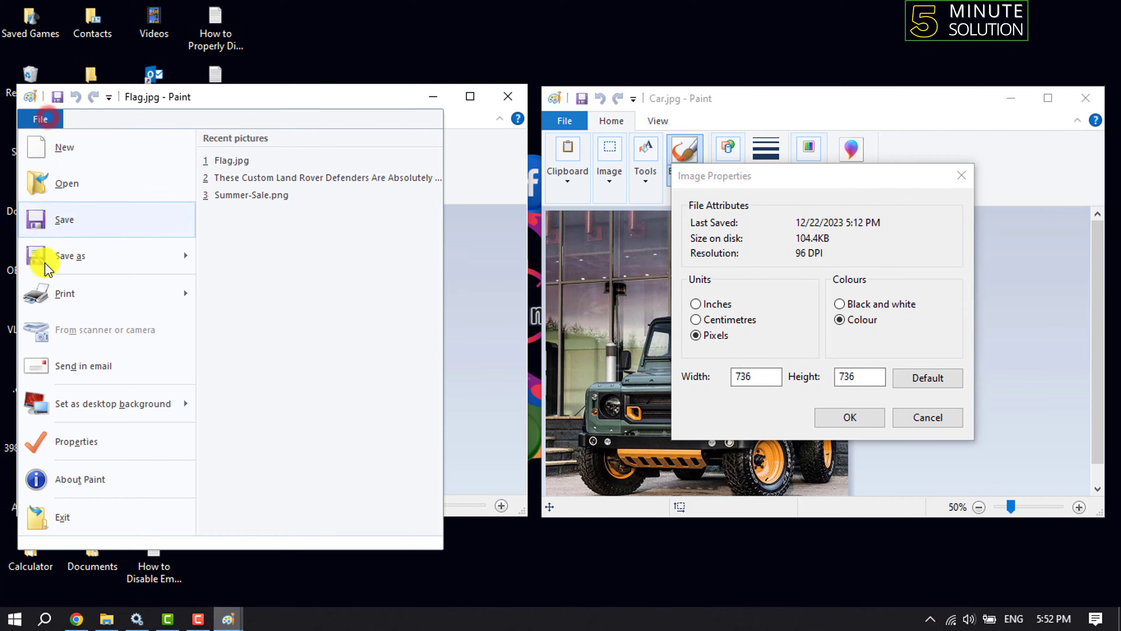
pyautogui.click(65, 441)
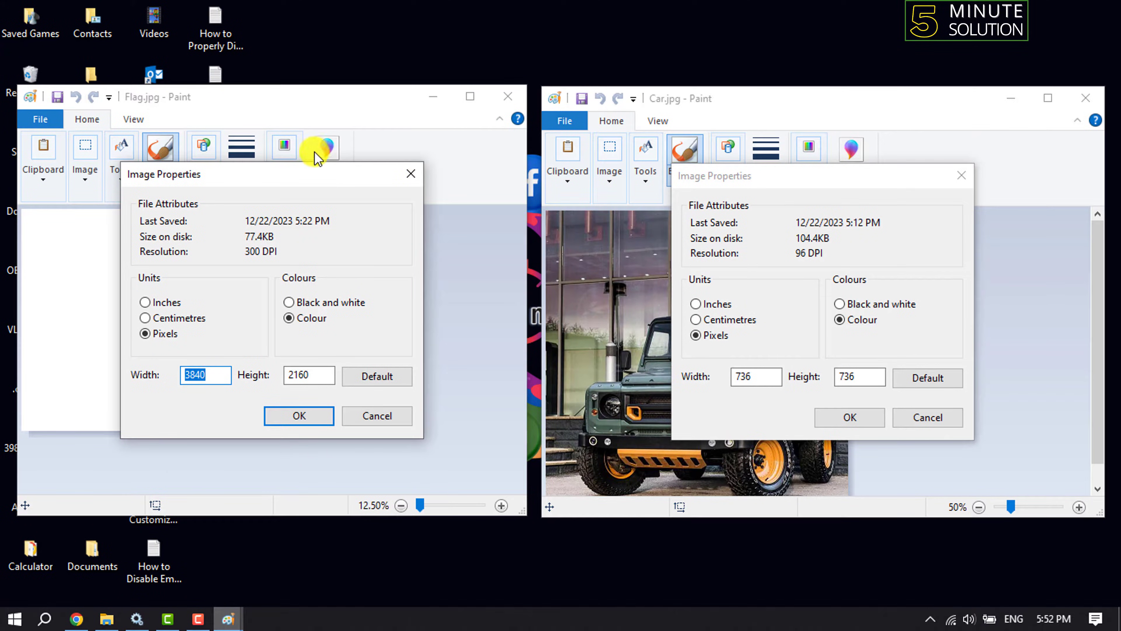
pyautogui.moveTo(306, 173); pyautogui.dragTo(420, 207)
pyautogui.moveTo(773, 178); pyautogui.dragTo(930, 223)
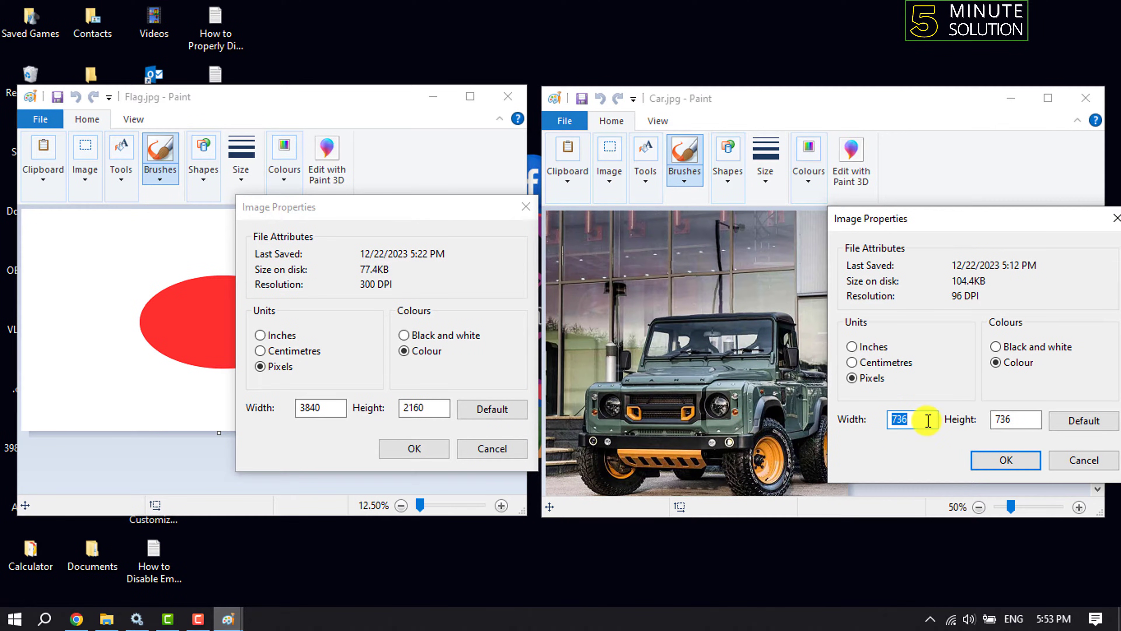
# Set Flag's width and height to 736 pixels, matching Car's size, and apply.
pyautogui.click(338, 409)
pyautogui.write('736')
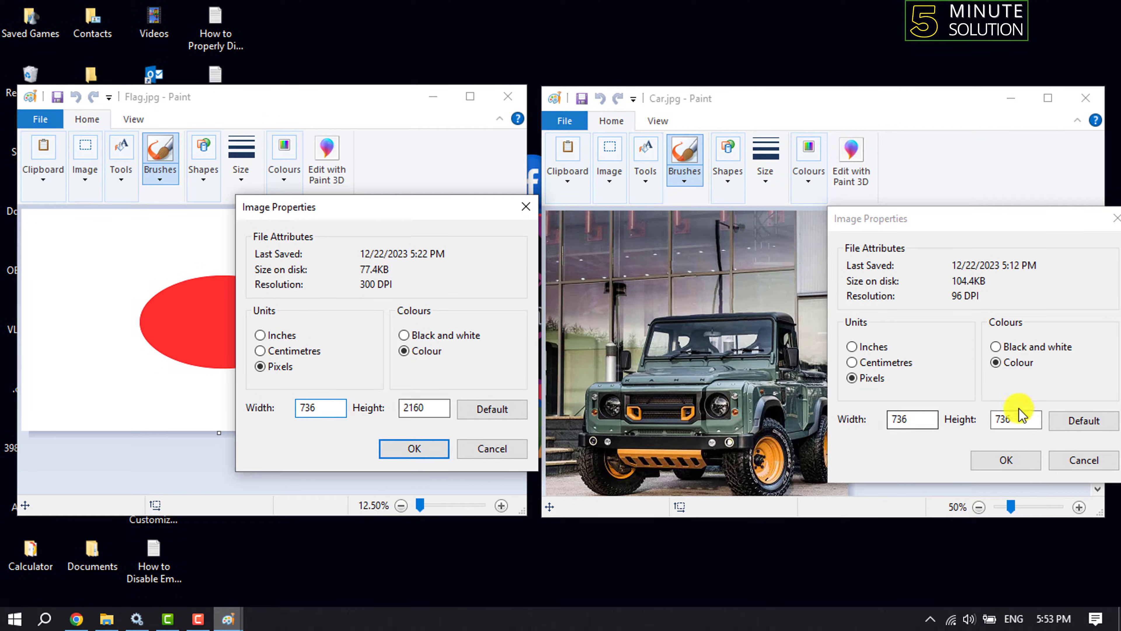
pyautogui.doubleClick(1032, 418)
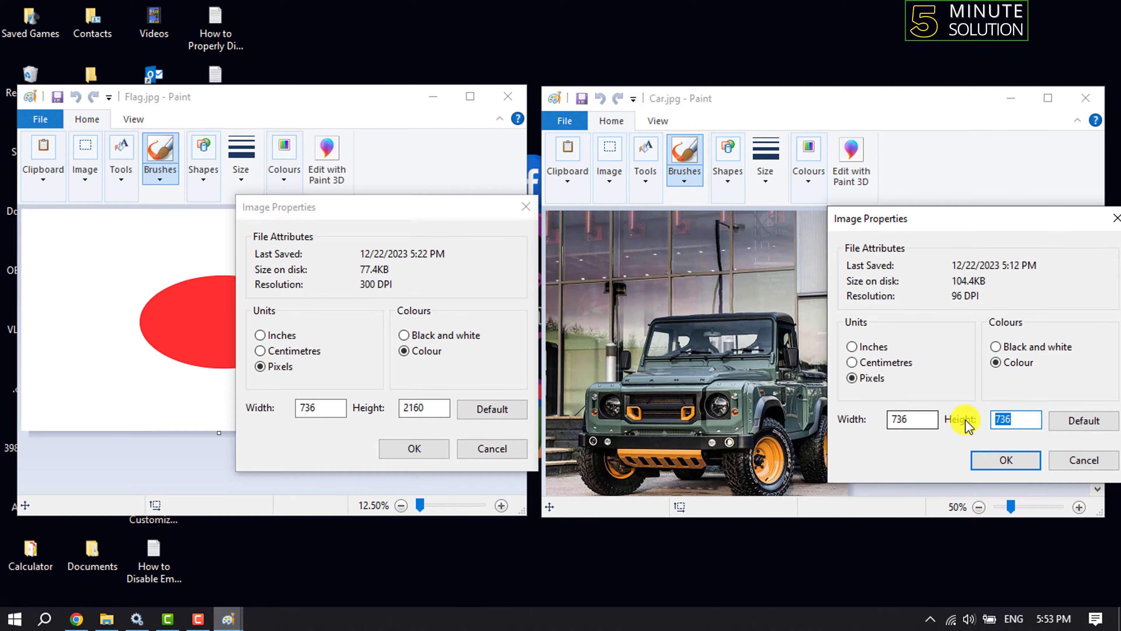
pyautogui.doubleClick(436, 408)
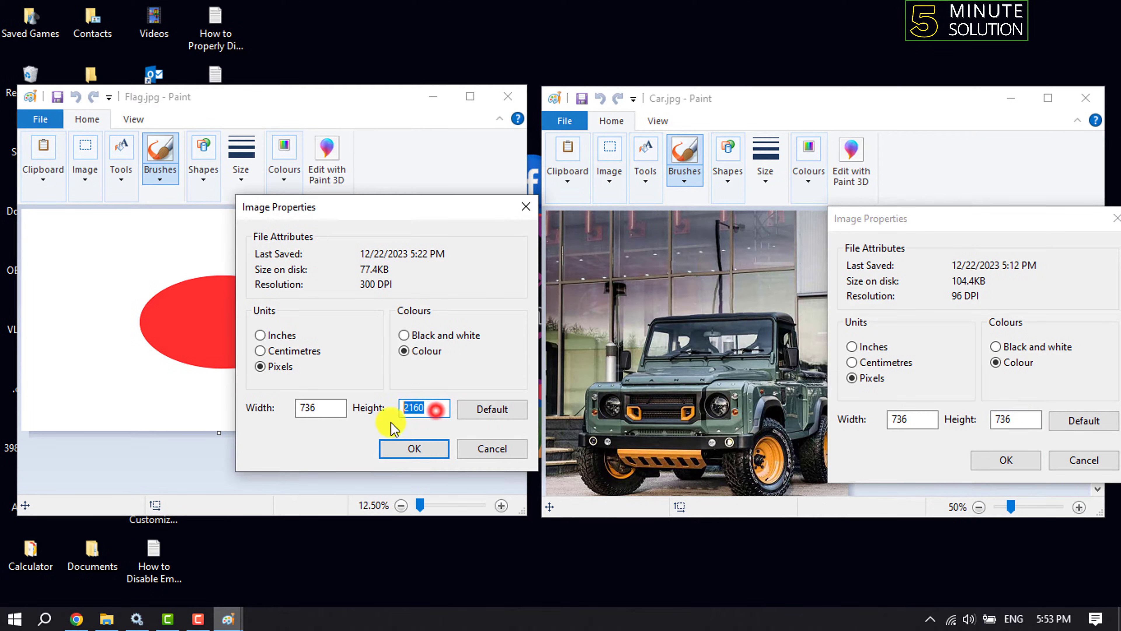
pyautogui.write('736')
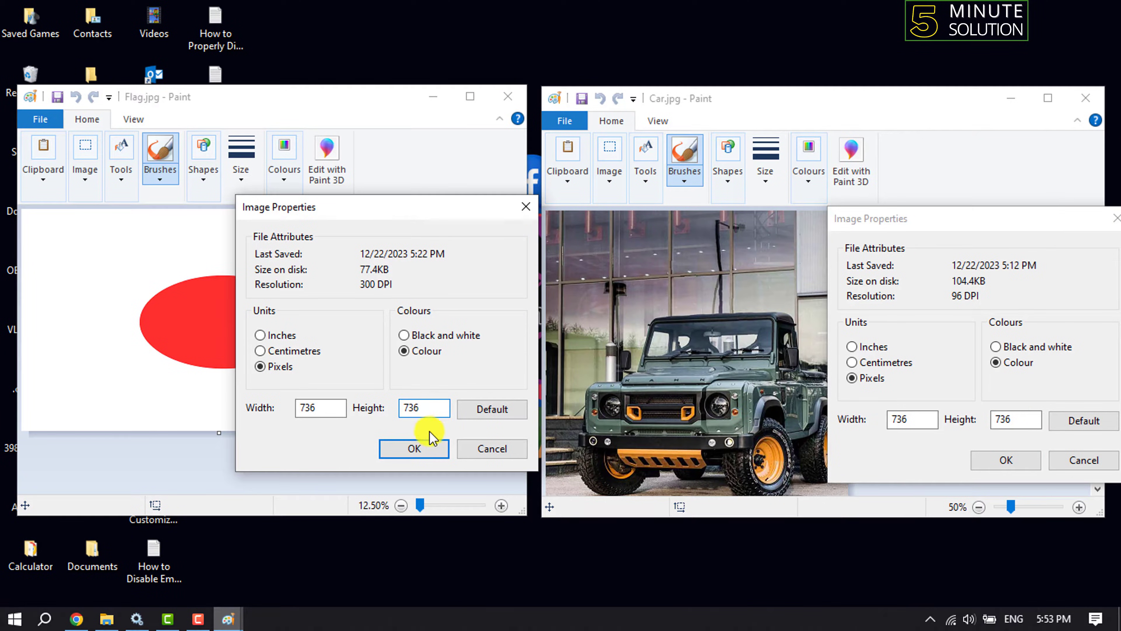
pyautogui.click(415, 449)
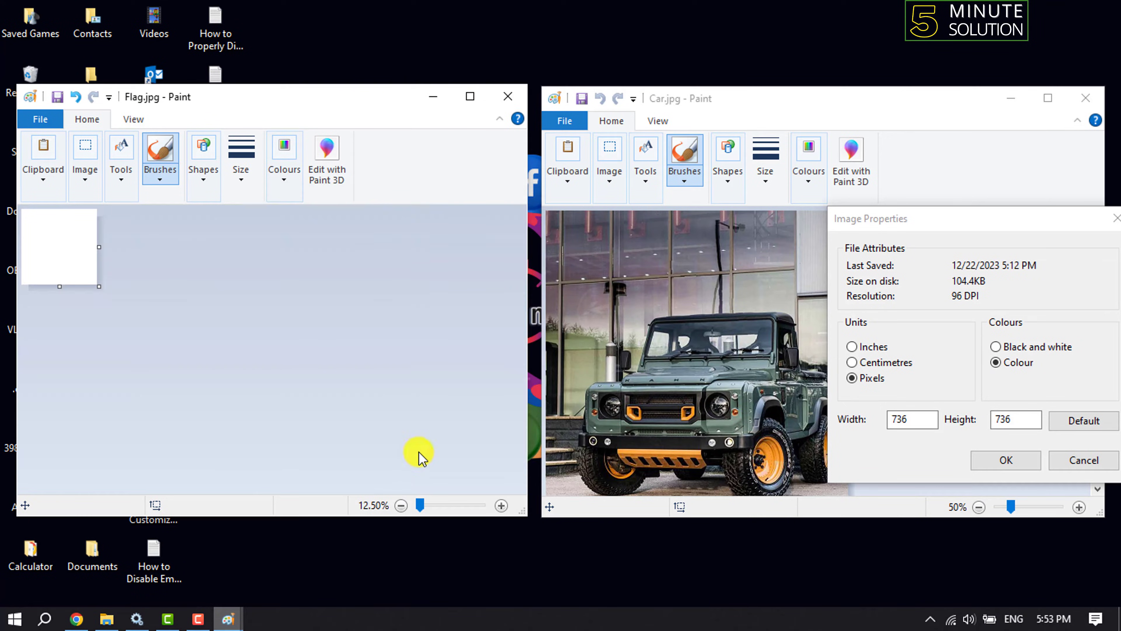
# Close Car's Image Properties and copy the entire car image with Ctrl+A, Ctrl+C.
pyautogui.click(950, 219)
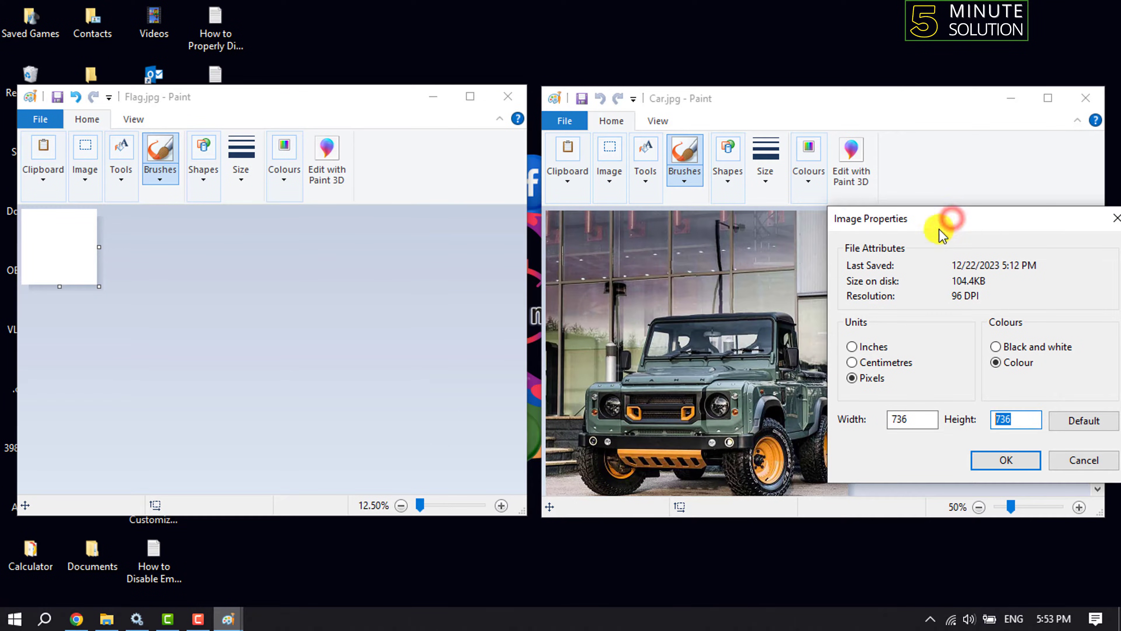
pyautogui.click(1117, 221)
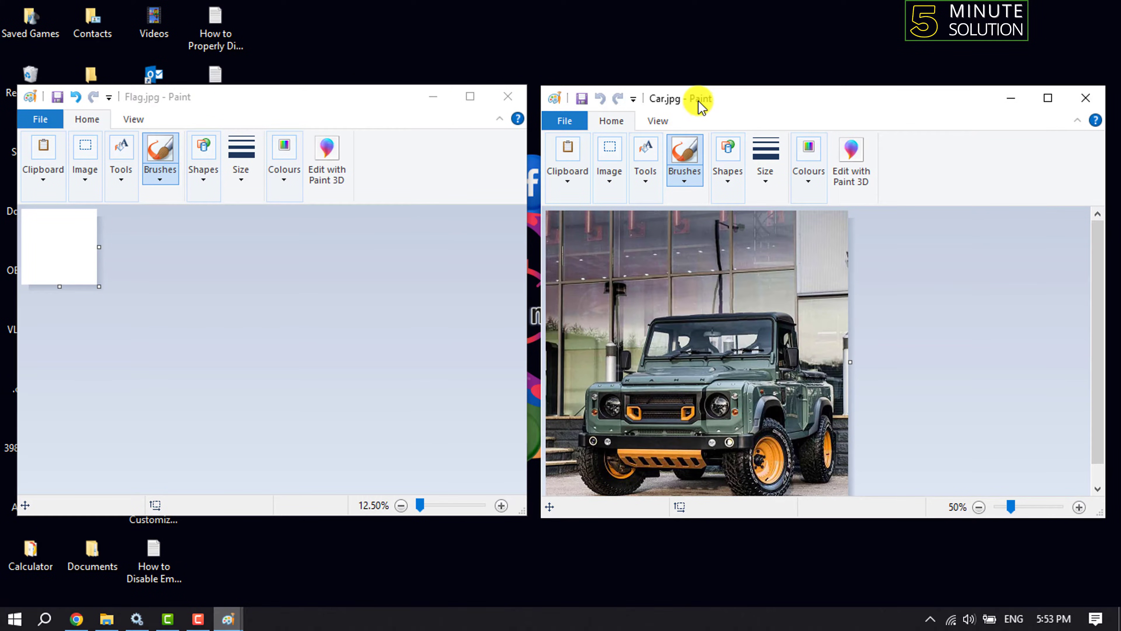
pyautogui.hotkey('ctrl', 'a')
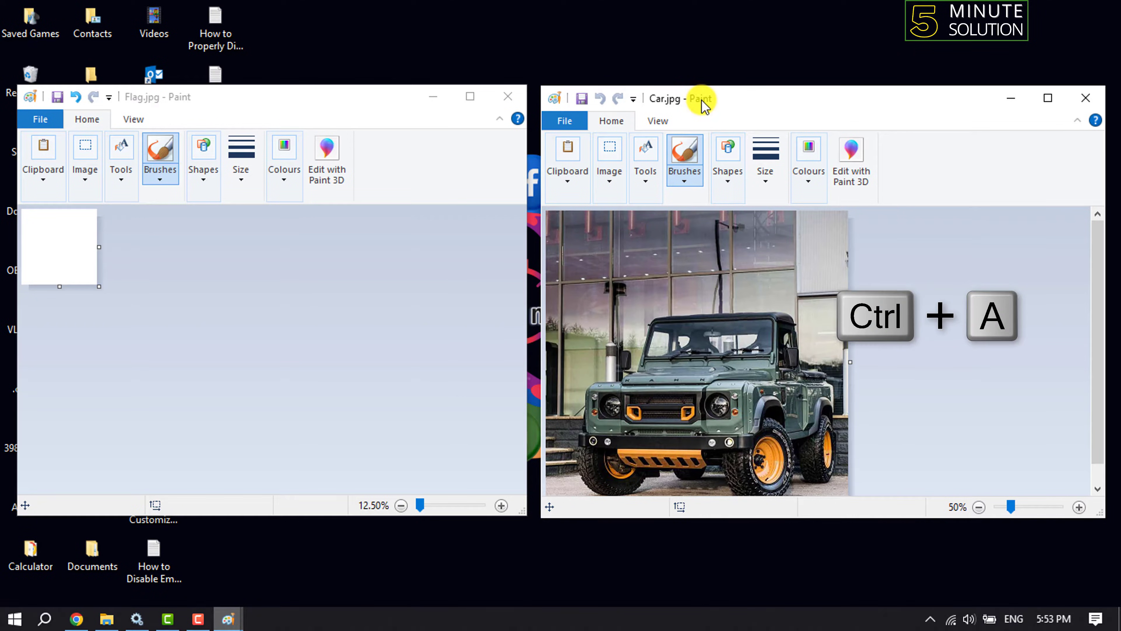
pyautogui.hotkey('ctrl', 'a')
pyautogui.hotkey('ctrl', 'c')
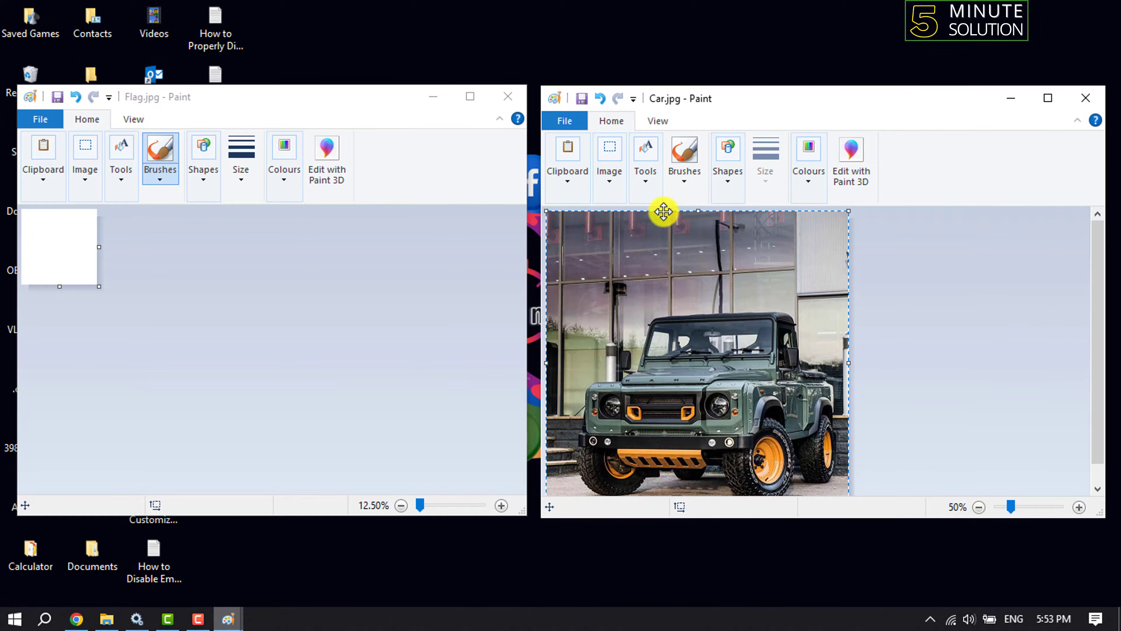
# Paste the car image into the 736 × 736 Flag canvas.
pyautogui.click(181, 99)
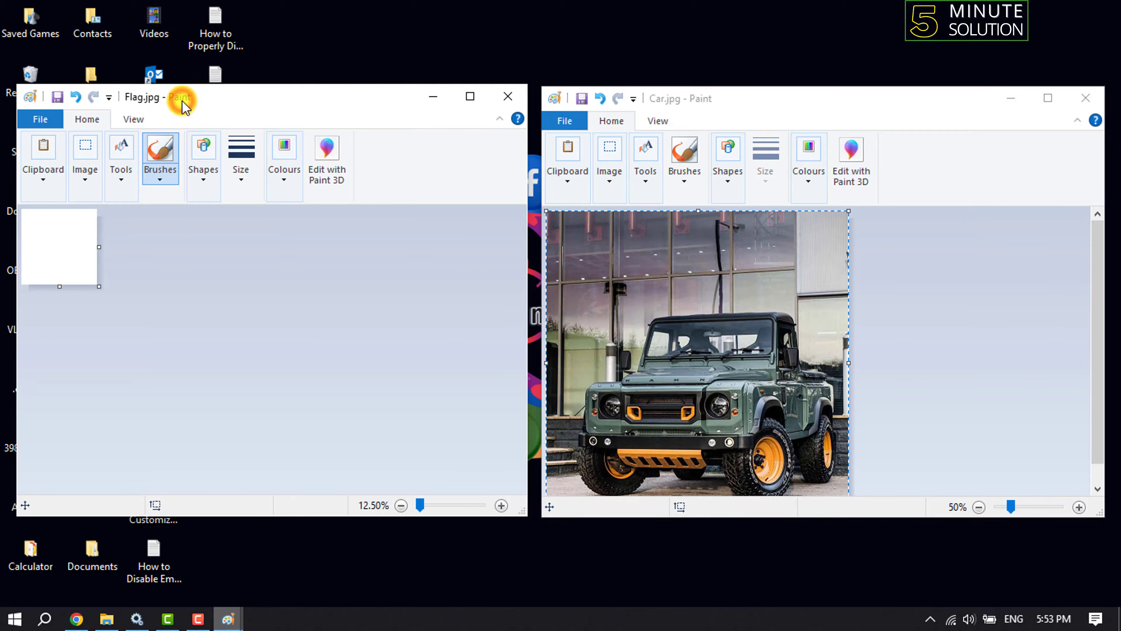
pyautogui.hotkey('ctrl', 'v')
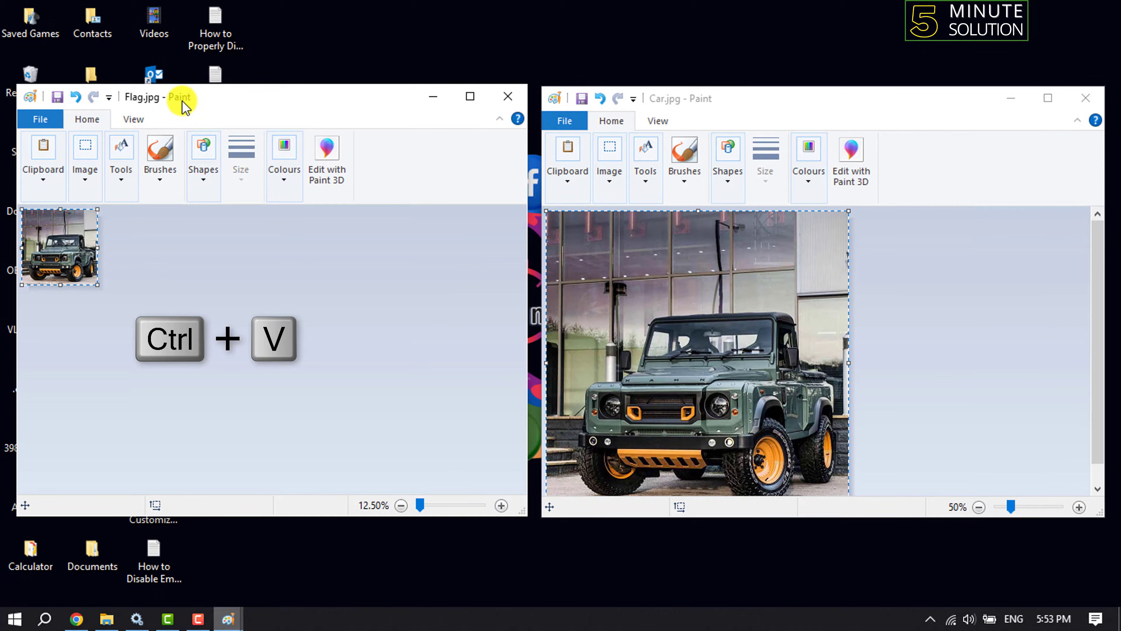
pyautogui.scroll(1, 111, 322)
pyautogui.scroll(1, 111, 323)
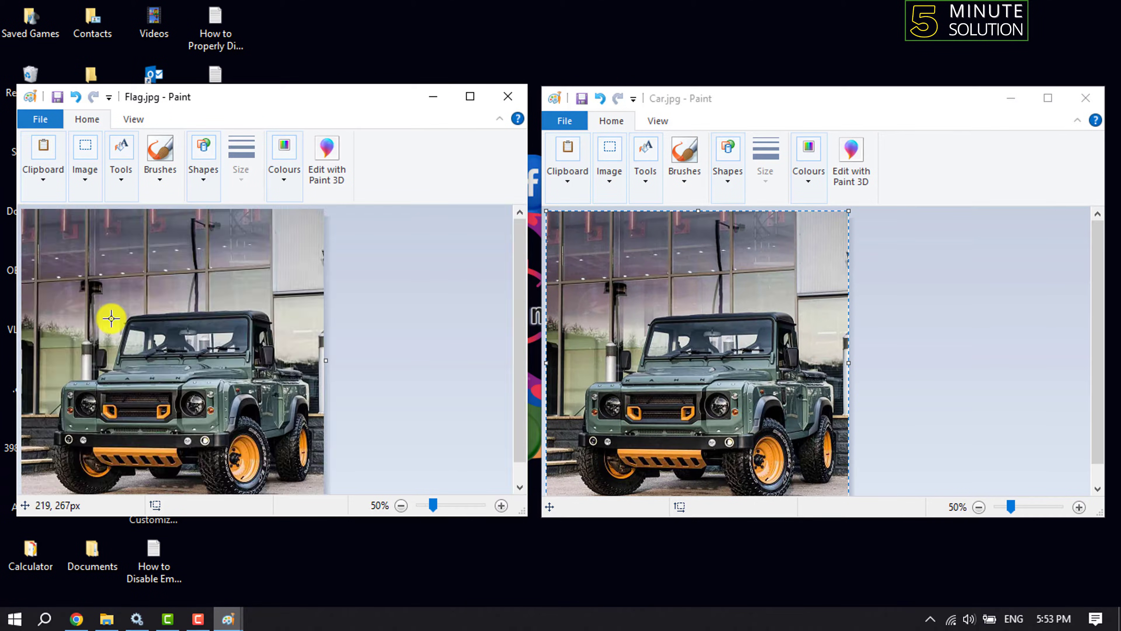
pyautogui.scroll(-1, 277, 365)
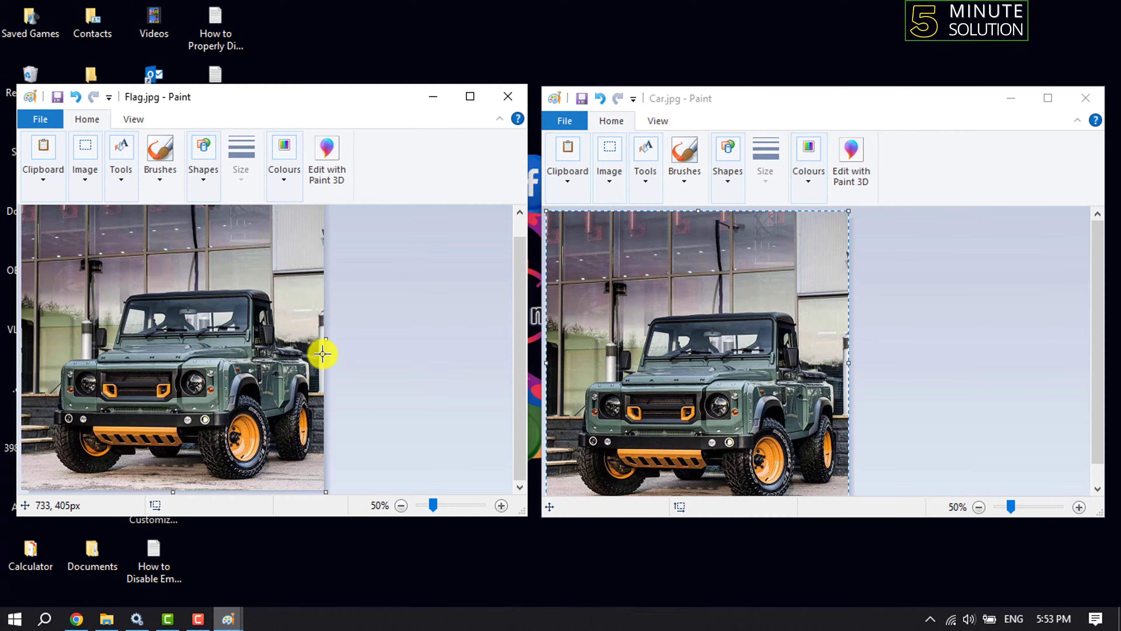
pyautogui.scroll(-1, 320, 360)
pyautogui.scroll(1, 287, 370)
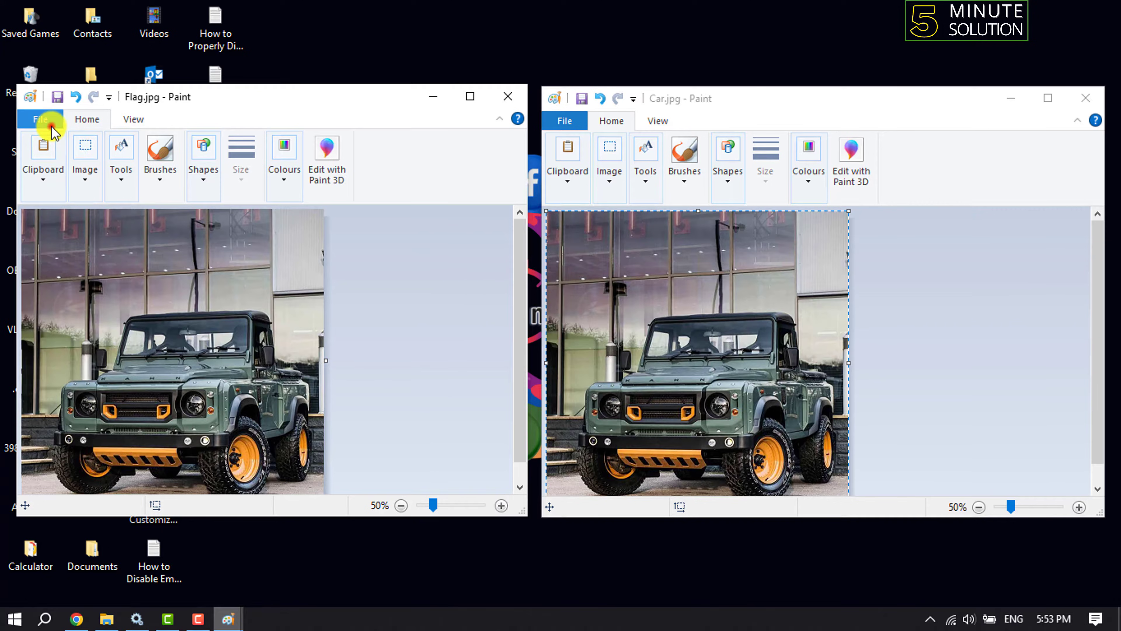
# Save the Flag canvas as JPEG 'updated-dpi.jpg' and close that Paint window.
pyautogui.click(42, 119)
pyautogui.click(88, 264)
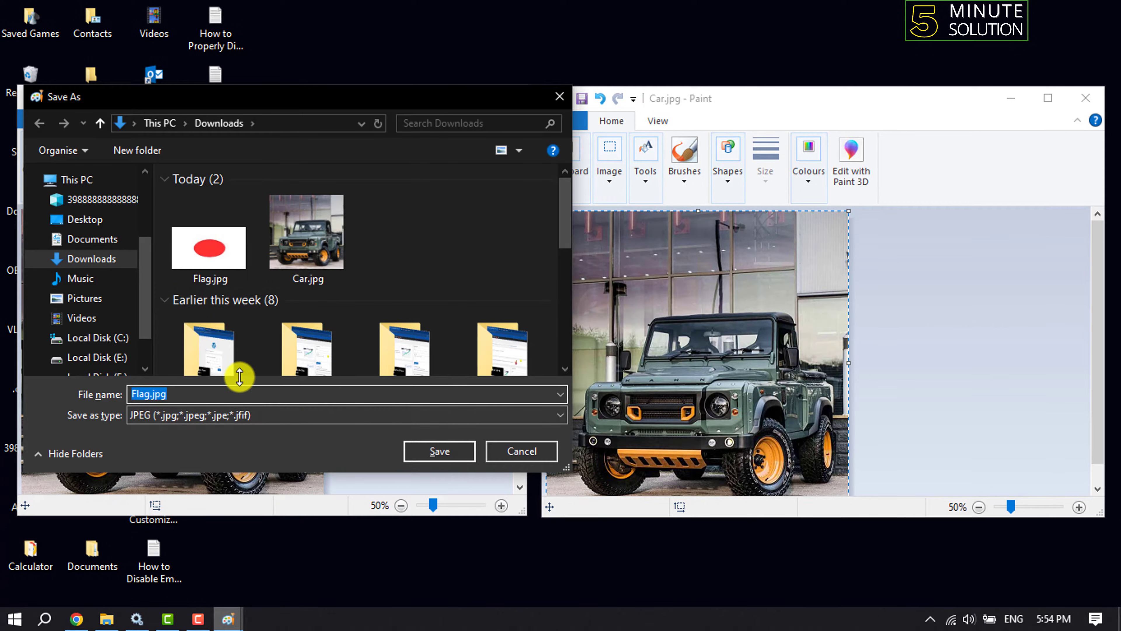
pyautogui.write('updated-dpi')
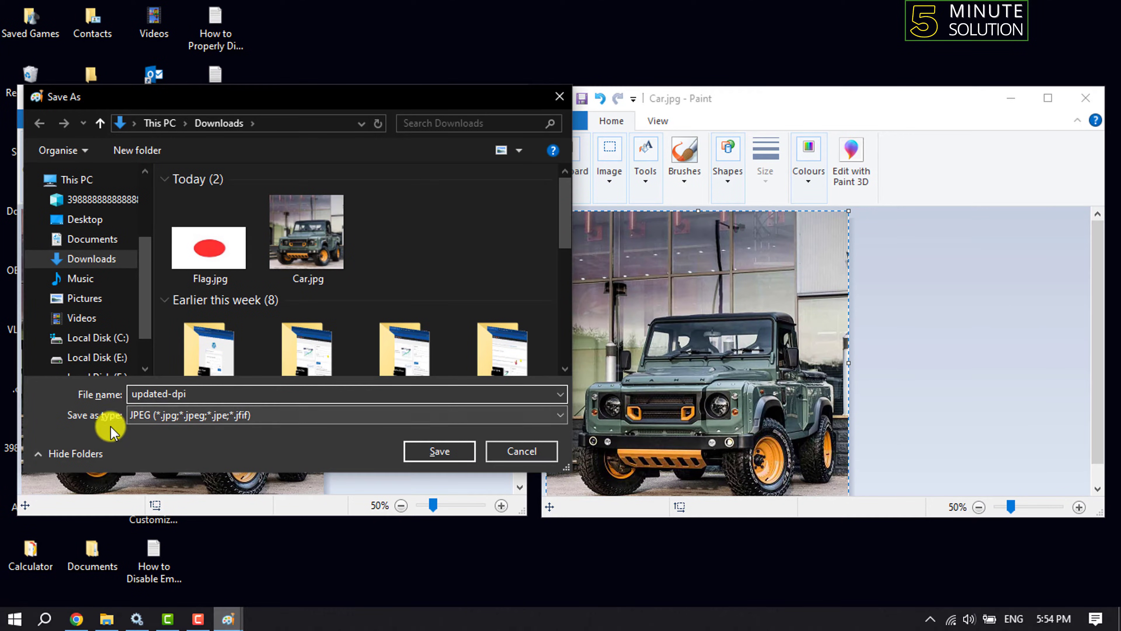
pyautogui.click(189, 419)
pyautogui.click(189, 420)
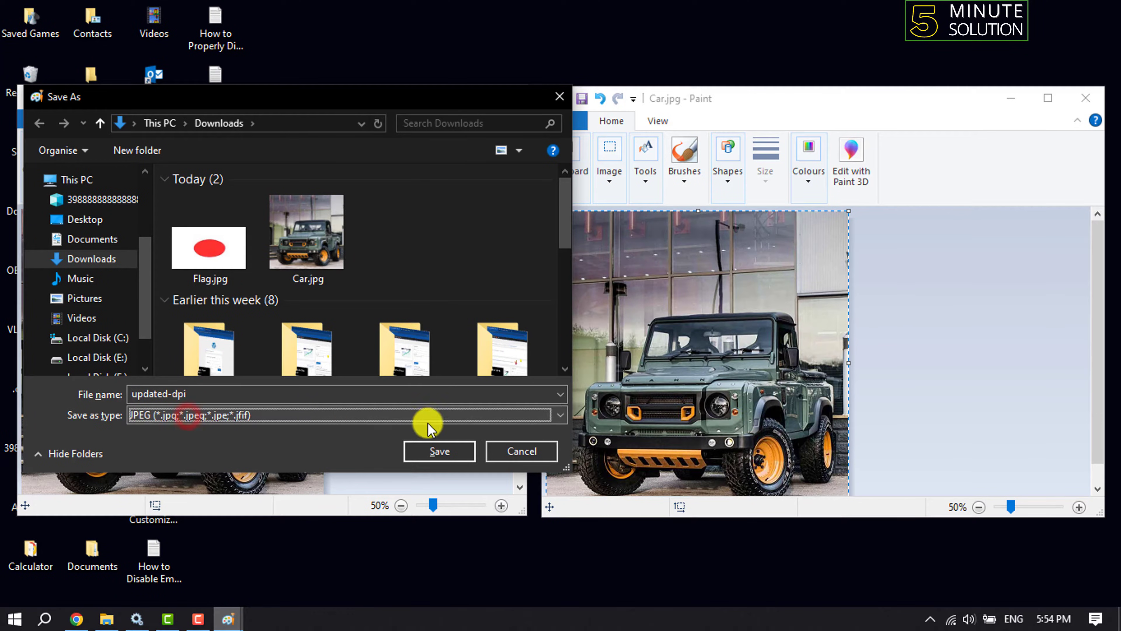
pyautogui.click(435, 454)
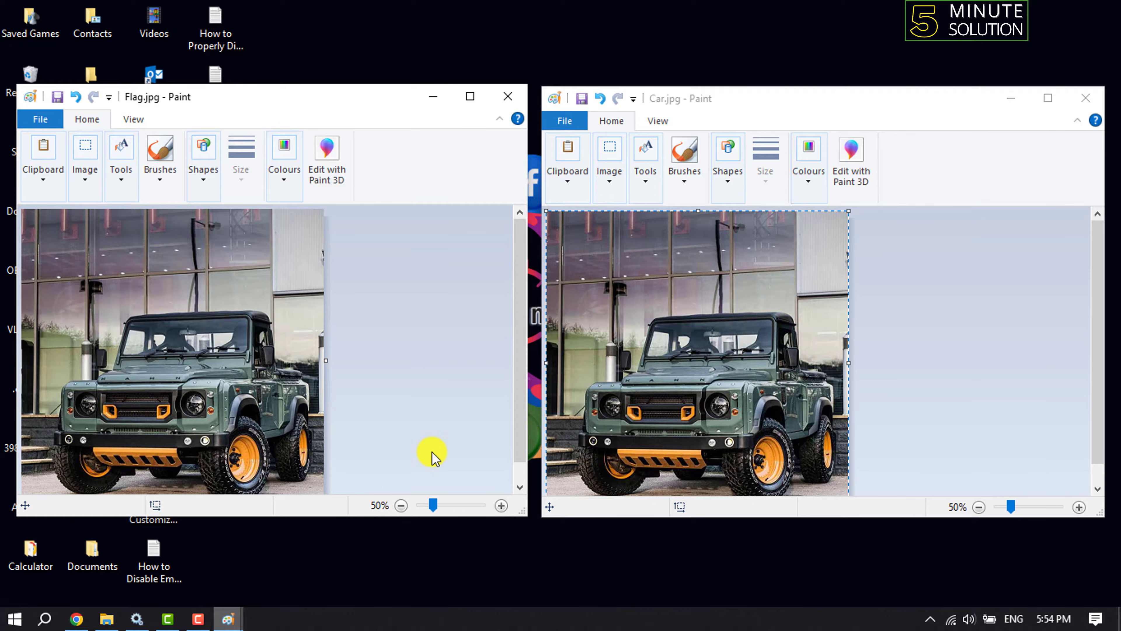
pyautogui.click(513, 97)
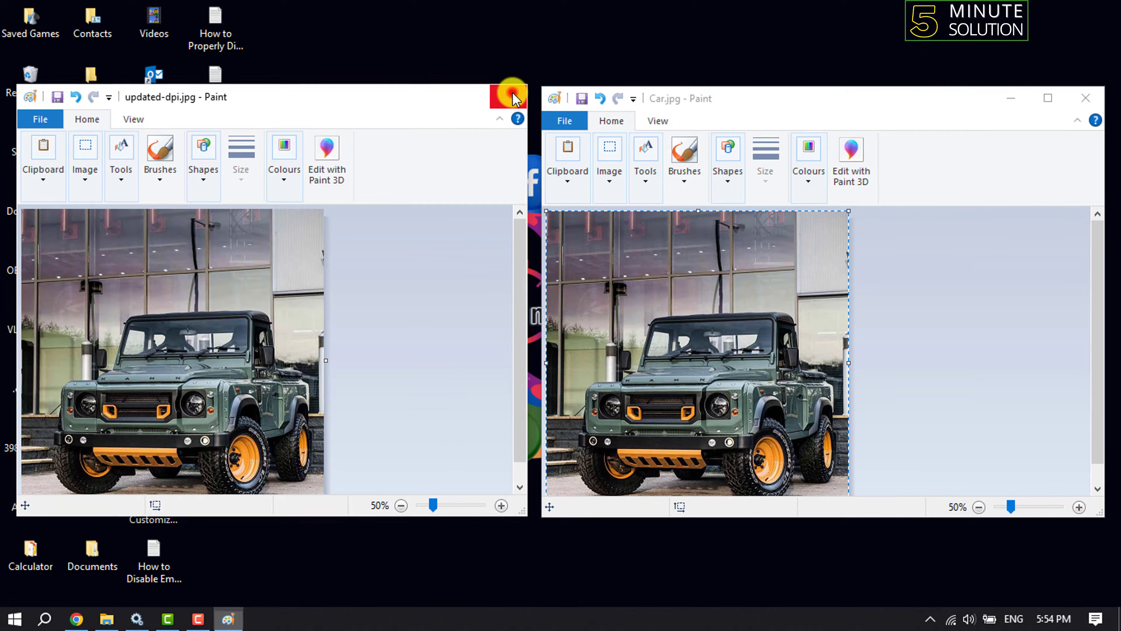
# Close the Car Paint window and return to the Downloads folder in File Explorer.
pyautogui.click(1085, 98)
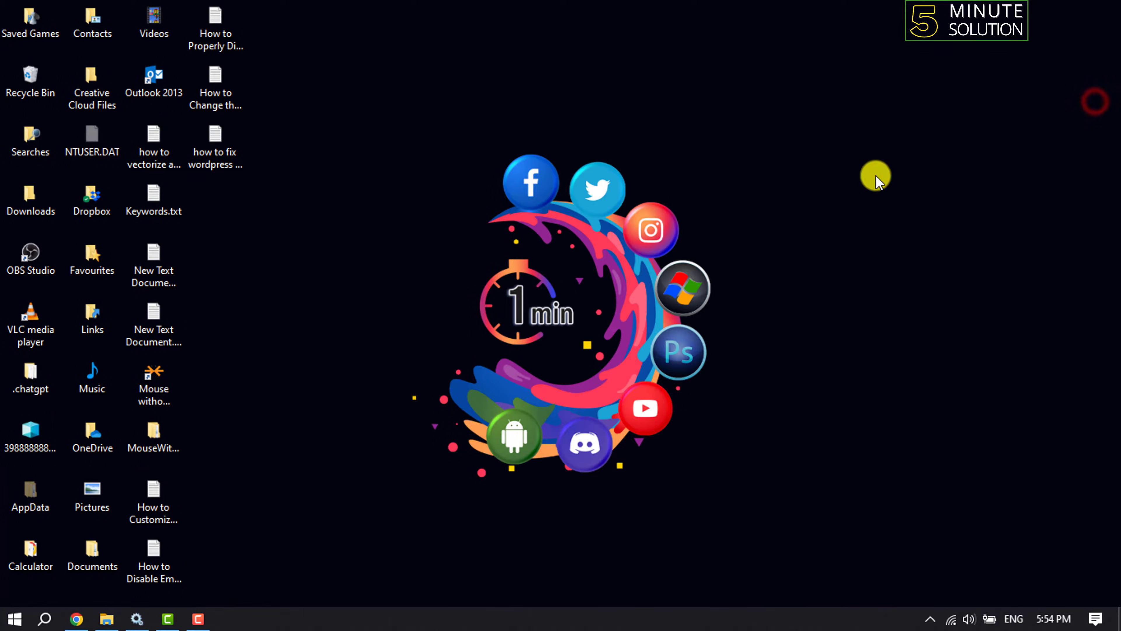
pyautogui.click(106, 618)
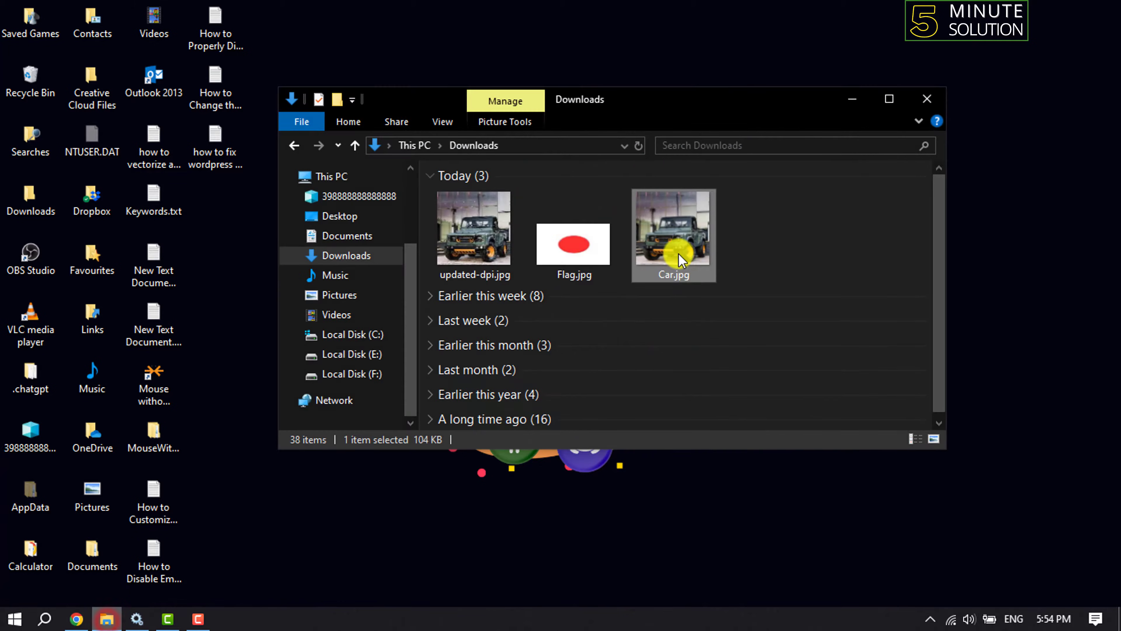
pyautogui.click(777, 254)
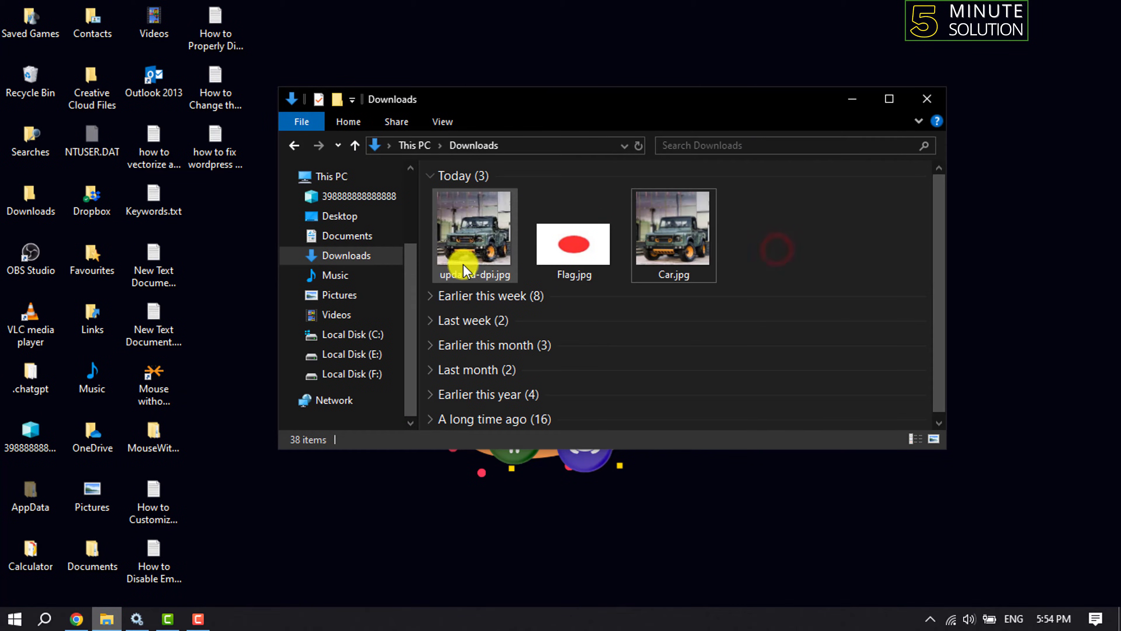
# Show updated-dpi.jpg's Properties details, confirming 736 × 736 pixels at 300 dpi.
pyautogui.moveTo(468, 258)
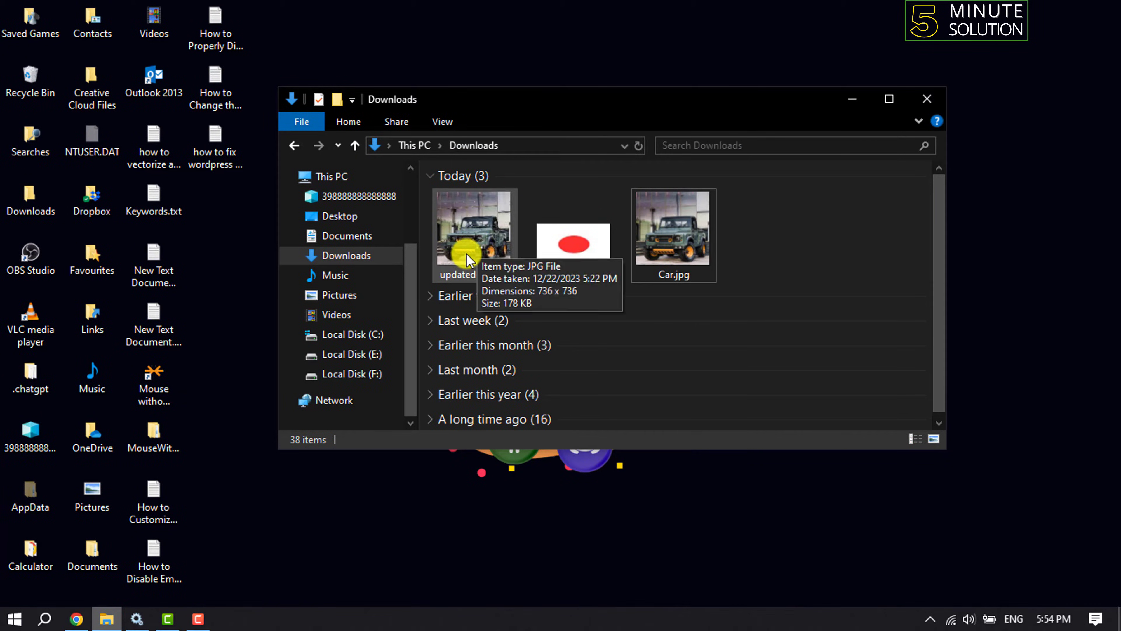
pyautogui.click(464, 251)
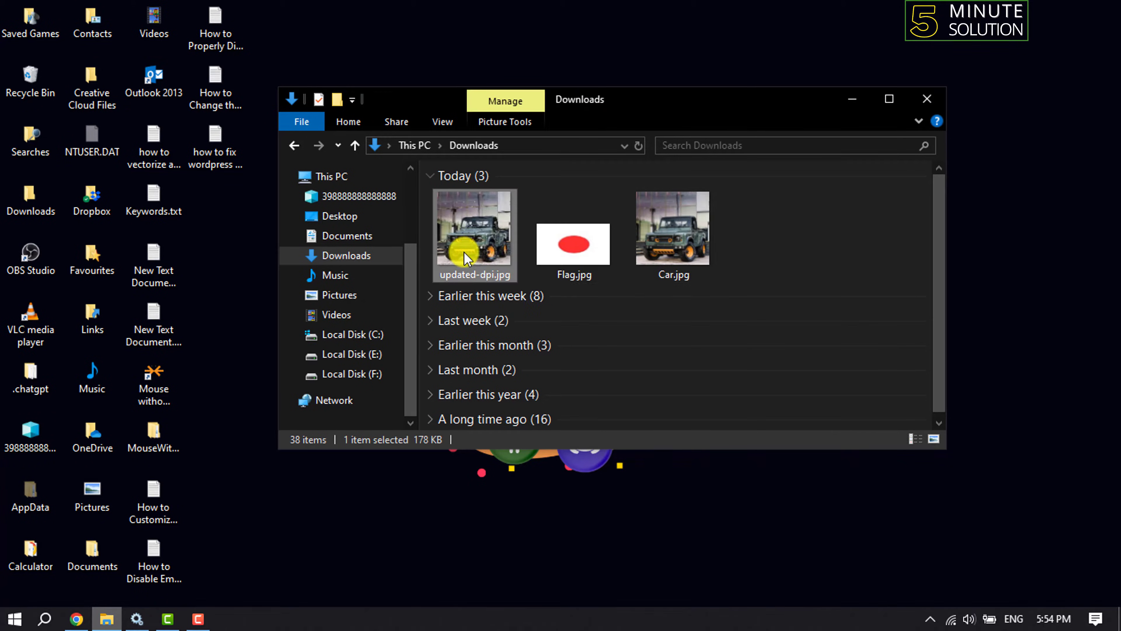
pyautogui.rightClick(465, 251)
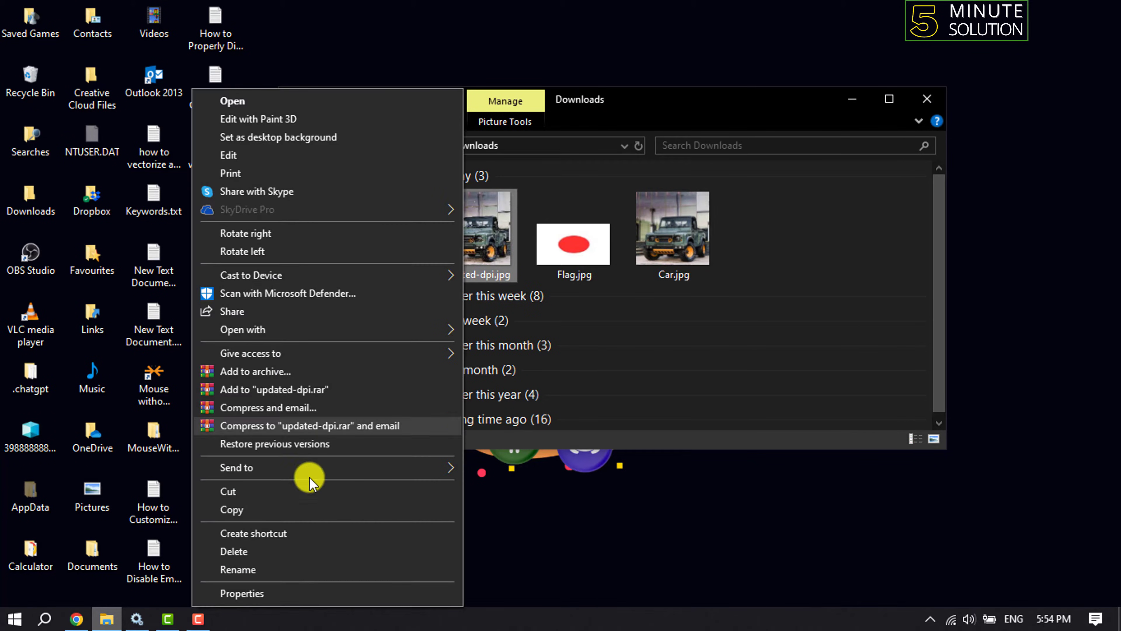
pyautogui.click(270, 590)
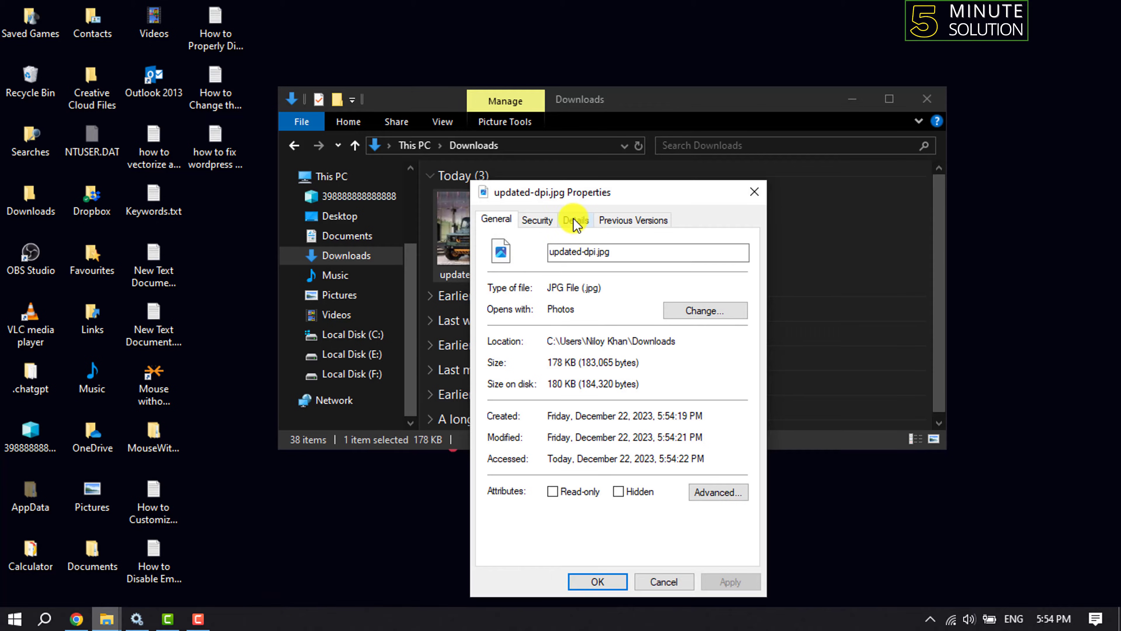
pyautogui.click(576, 220)
pyautogui.click(515, 190)
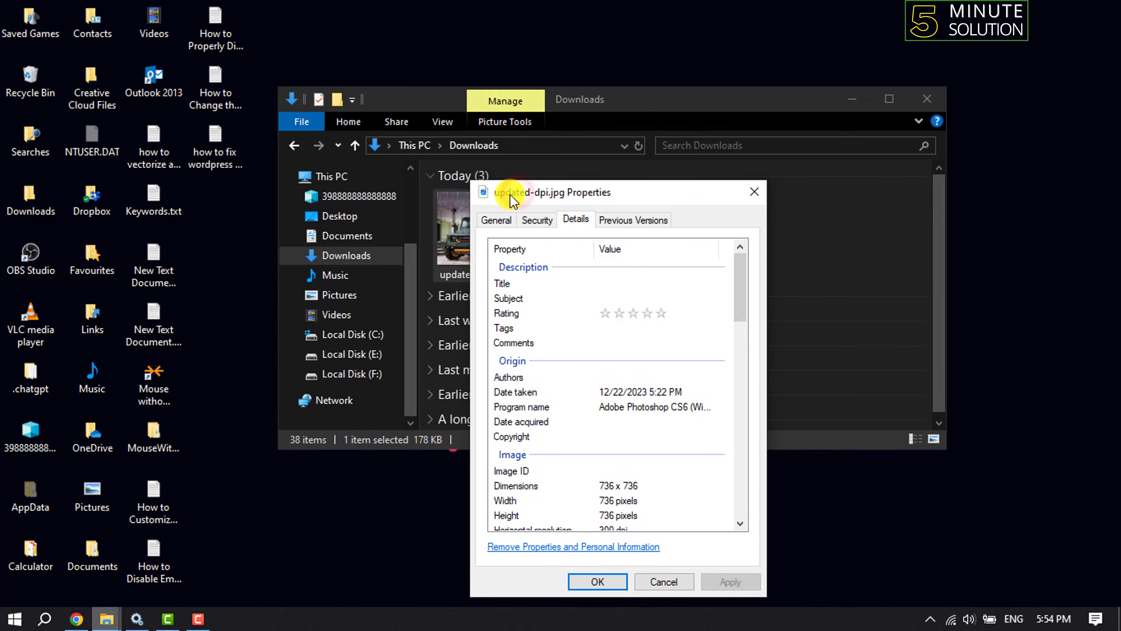
pyautogui.scroll(-3, 609, 354)
pyautogui.moveTo(502, 200); pyautogui.dragTo(227, 67)
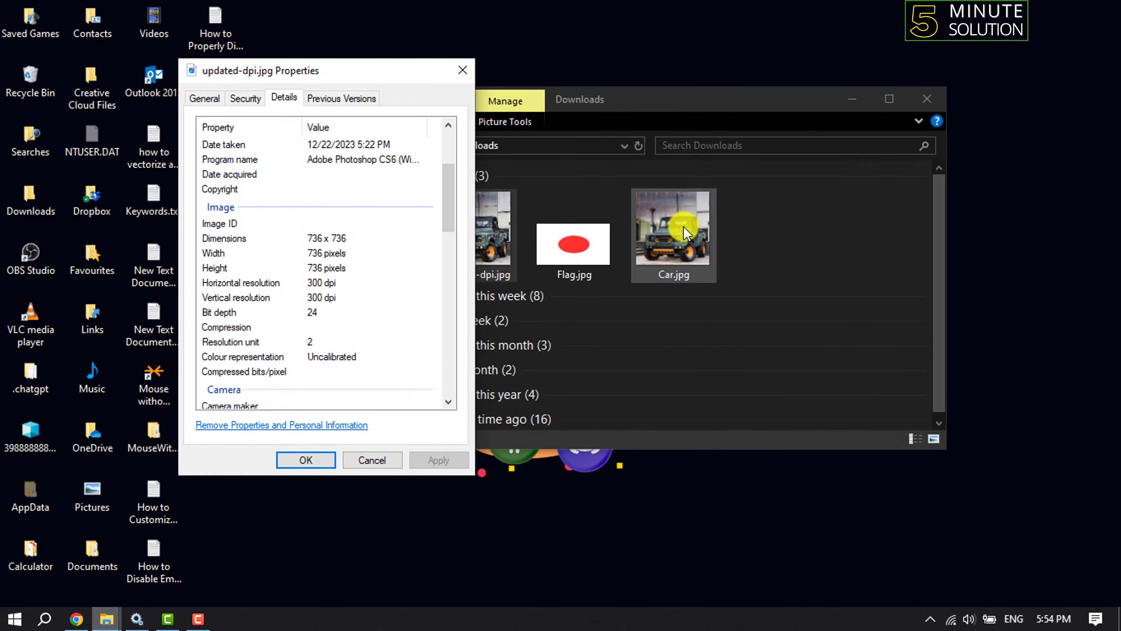
# Open Car.jpg's Properties details beside updated-dpi.jpg's to compare 96 dpi with 300 dpi.
pyautogui.click(684, 231)
pyautogui.rightClick(682, 229)
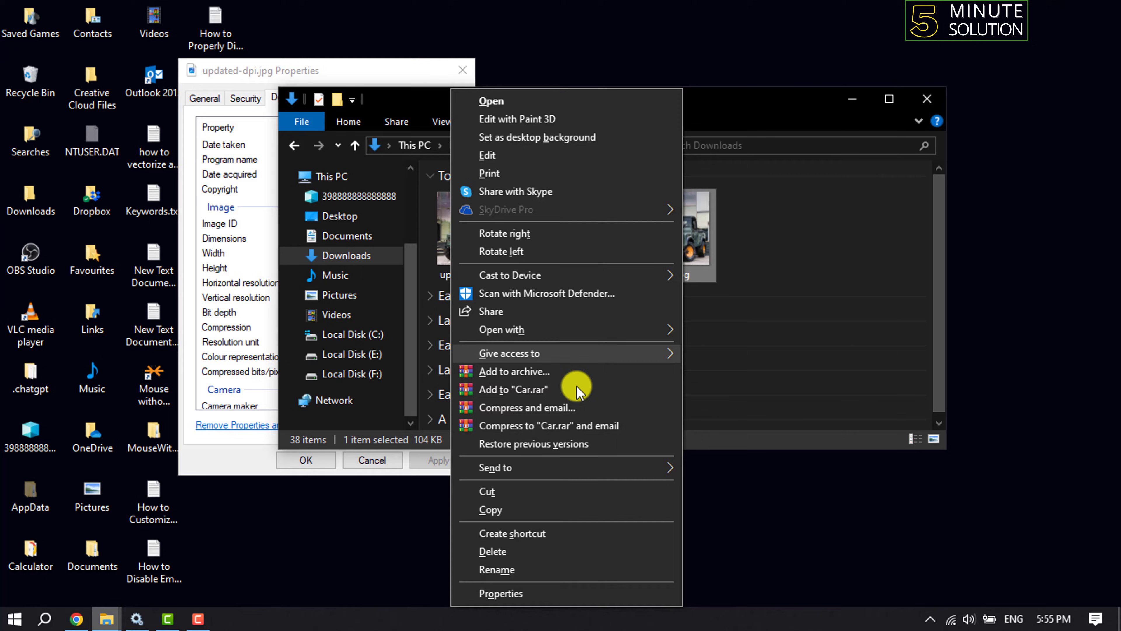
pyautogui.click(527, 593)
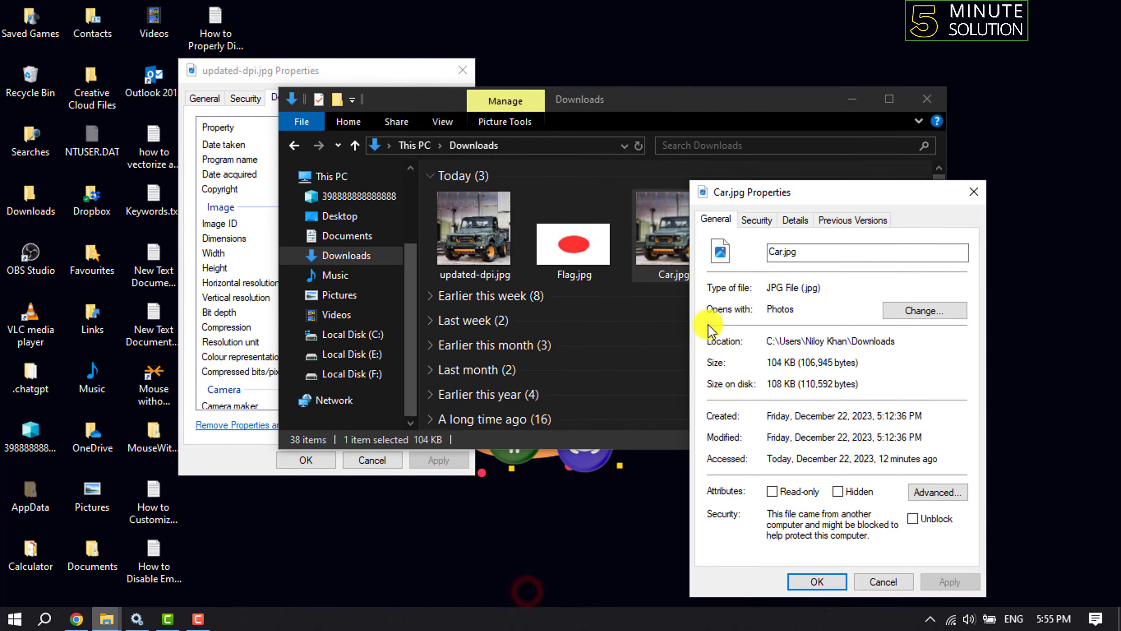
pyautogui.click(795, 219)
pyautogui.click(852, 98)
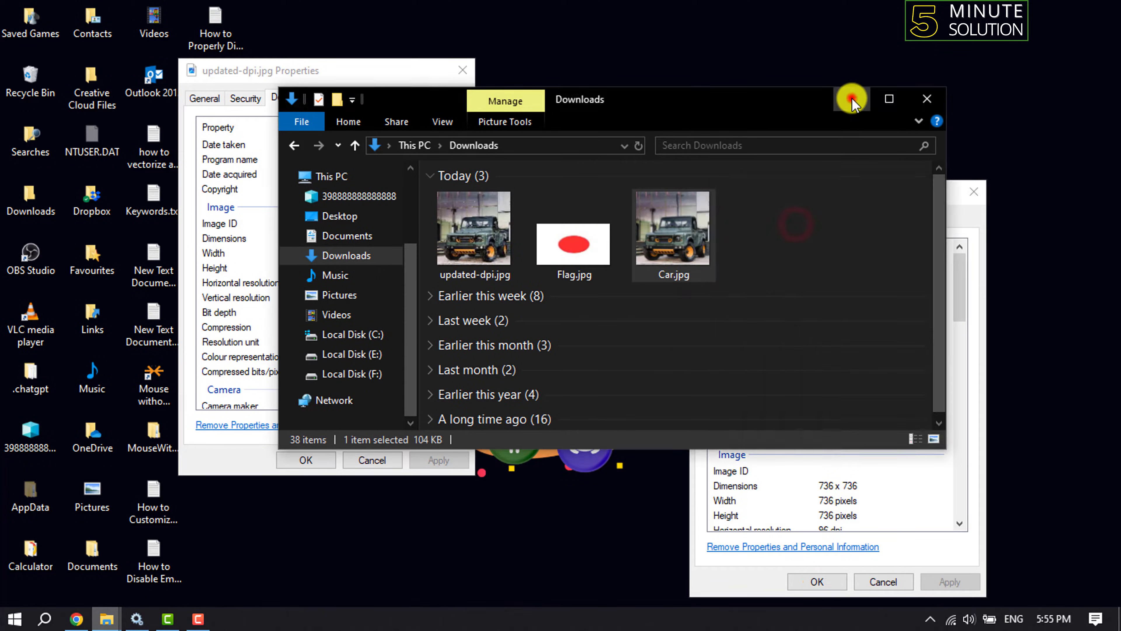
pyautogui.moveTo(759, 194); pyautogui.dragTo(625, 83)
pyautogui.scroll(-3, 706, 296)
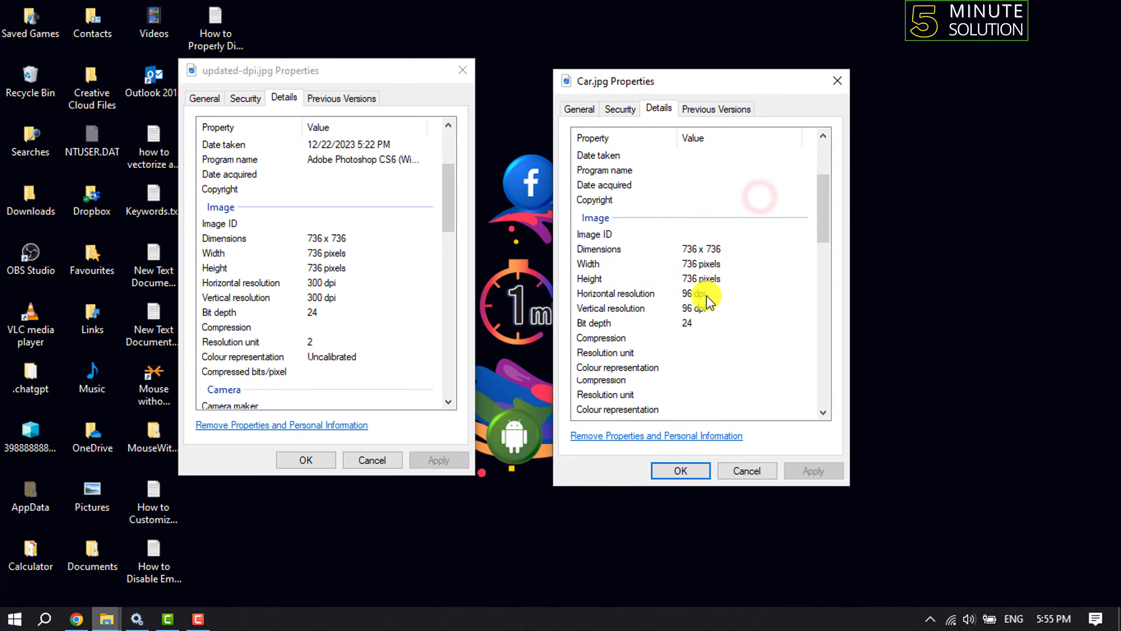